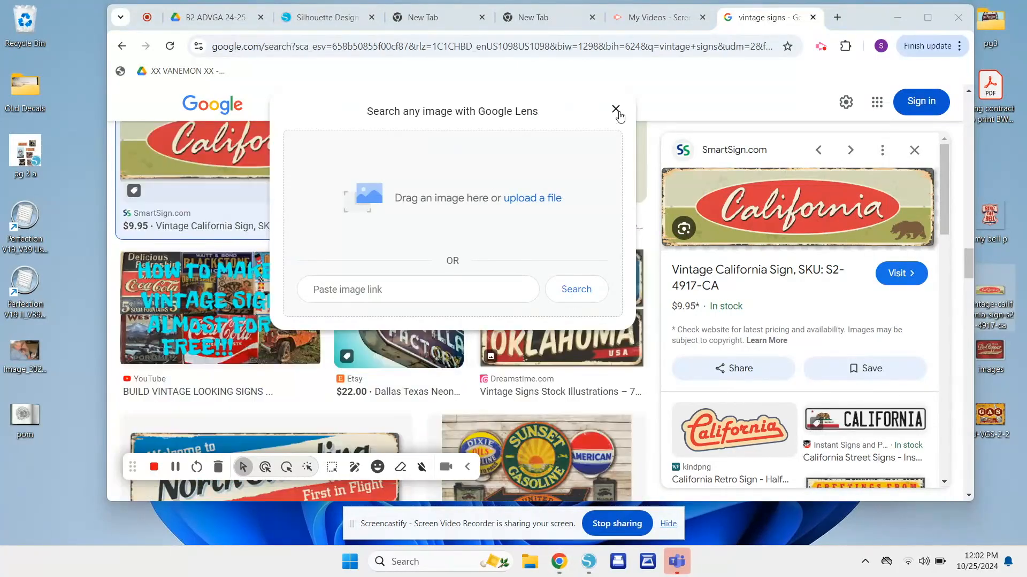
# Close the image-upload search box and search Google Images for led zeppelin album covers.
pyautogui.click(615, 109)
pyautogui.scroll(20, 534, 241)
pyautogui.moveTo(348, 103); pyautogui.dragTo(278, 111)
pyautogui.write('covers')
pyautogui.press('Return')
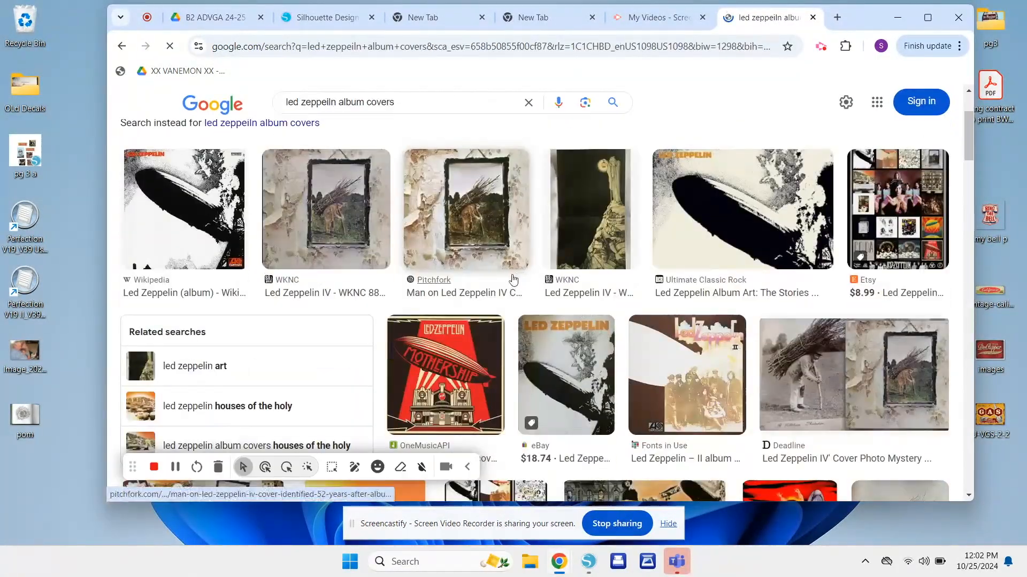
# Save the red Led Zeppelin Mothership album cover from the image results to the desktop.
pyautogui.click(447, 374)
pyautogui.moveTo(791, 256); pyautogui.dragTo(990, 152)
pyautogui.click(614, 108)
# Try to copy the Celebration Day cover from the image results to the desktop, keeping the existing images.jpg.
pyautogui.scroll(-5, 535, 267)
pyautogui.click(437, 345)
pyautogui.scroll(-6, 390, 349)
pyautogui.scroll(-5, 390, 349)
pyautogui.click(582, 299)
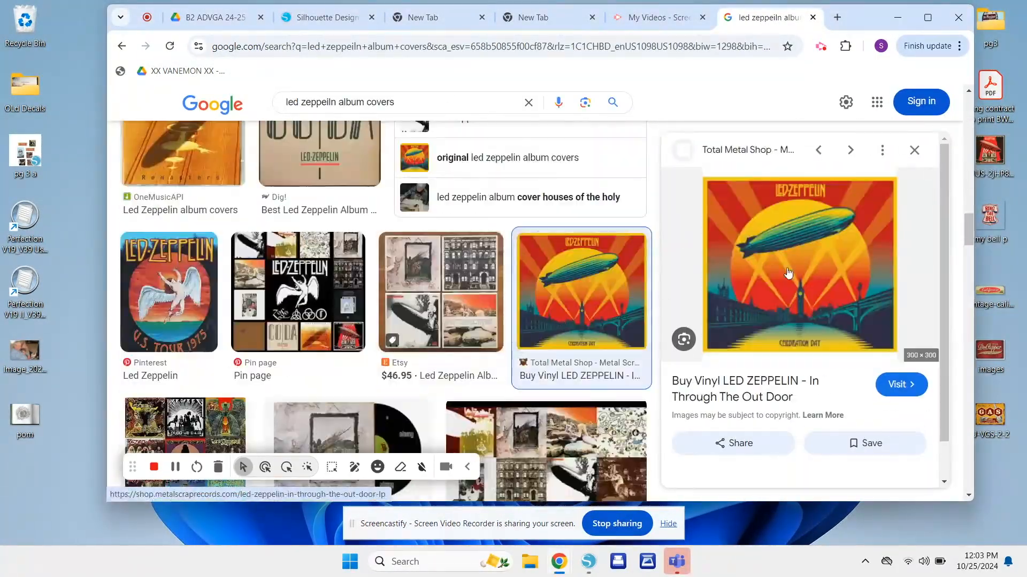
pyautogui.moveTo(789, 277); pyautogui.dragTo(995, 326)
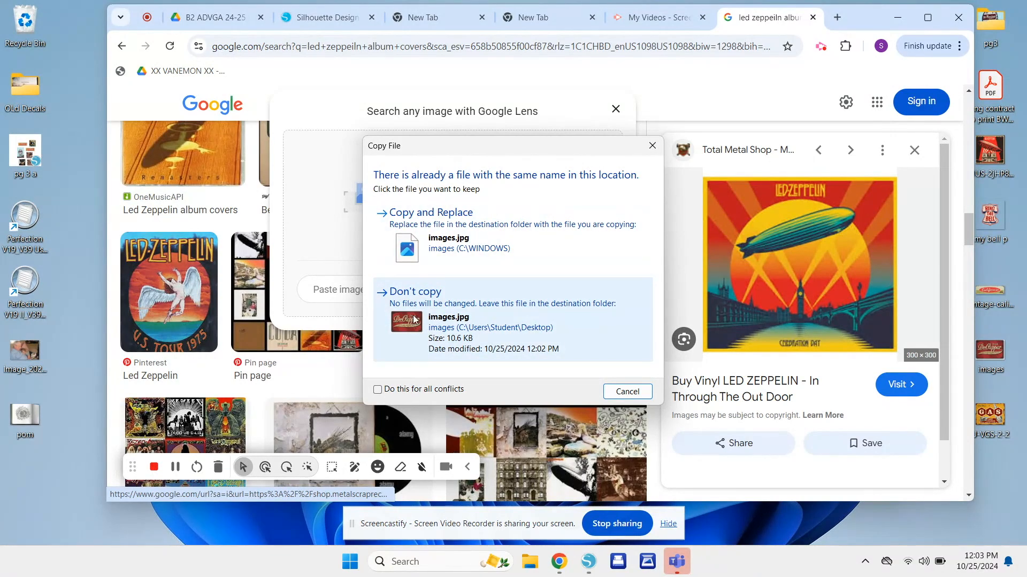
pyautogui.click(438, 328)
# Move the browser window aside and line up the four saved sign and album images in a column on the desktop.
pyautogui.moveTo(872, 20); pyautogui.dragTo(615, 39)
pyautogui.click(901, 57)
pyautogui.moveTo(991, 150); pyautogui.dragTo(885, 131)
pyautogui.moveTo(990, 290); pyautogui.dragTo(888, 225)
pyautogui.moveTo(990, 350); pyautogui.dragTo(888, 286)
pyautogui.moveTo(982, 407); pyautogui.dragTo(877, 344)
# Try again to copy the Celebration Day cover to the cleared desktop area, leaving the existing images.jpg in place.
pyautogui.moveTo(535, 294); pyautogui.dragTo(770, 200)
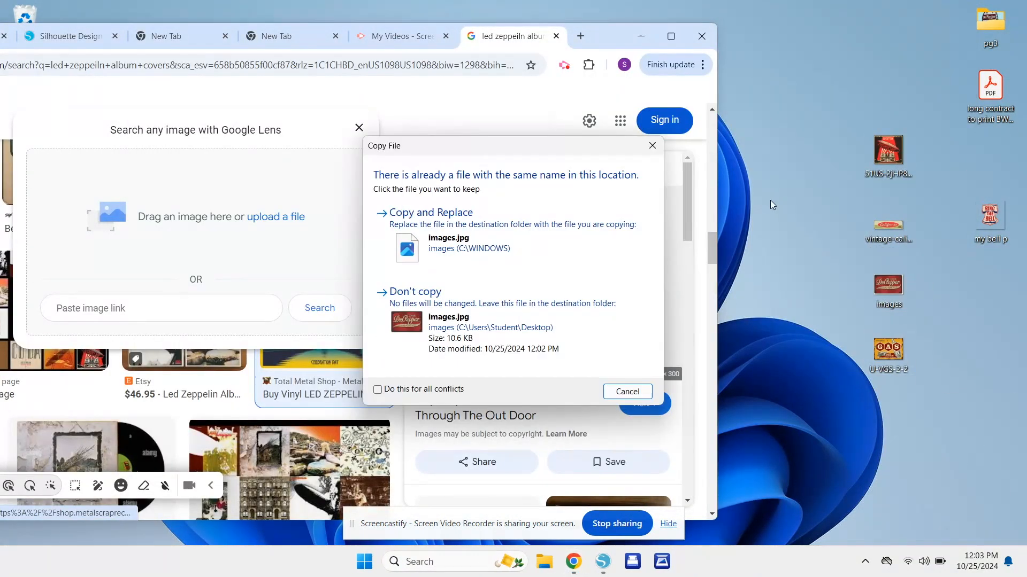
pyautogui.click(437, 321)
pyautogui.click(359, 127)
# Create a new desktop folder named REctangle Graphics.
pyautogui.rightClick(825, 69)
pyautogui.moveTo(870, 154)
pyautogui.click(717, 154)
pyautogui.write('E')
pyautogui.press('BackSpace')
pyautogui.write('REctangle Graphics')
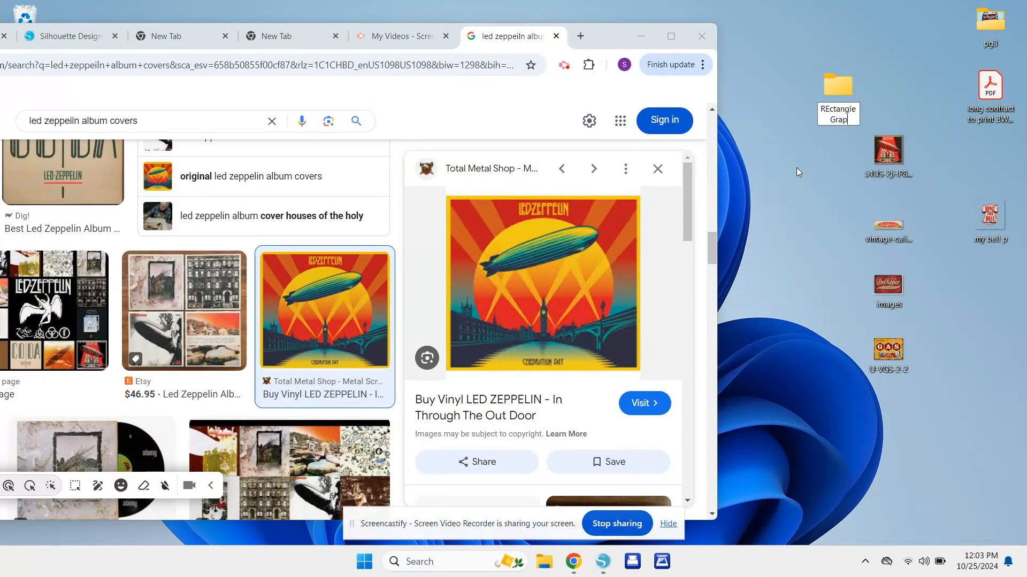
# Move the four saved sign and album images from the desktop into the REctangle Graphics folder.
pyautogui.moveTo(887, 151); pyautogui.dragTo(837, 95)
pyautogui.moveTo(887, 226); pyautogui.dragTo(838, 95)
pyautogui.moveTo(888, 286); pyautogui.dragTo(837, 95)
pyautogui.moveTo(887, 350); pyautogui.dragTo(837, 95)
# Copy the Celebration Day cover to the desktop and try to move it into the REctangle Graphics folder.
pyautogui.moveTo(540, 288); pyautogui.dragTo(837, 281)
pyautogui.moveTo(837, 280); pyautogui.dragTo(835, 102)
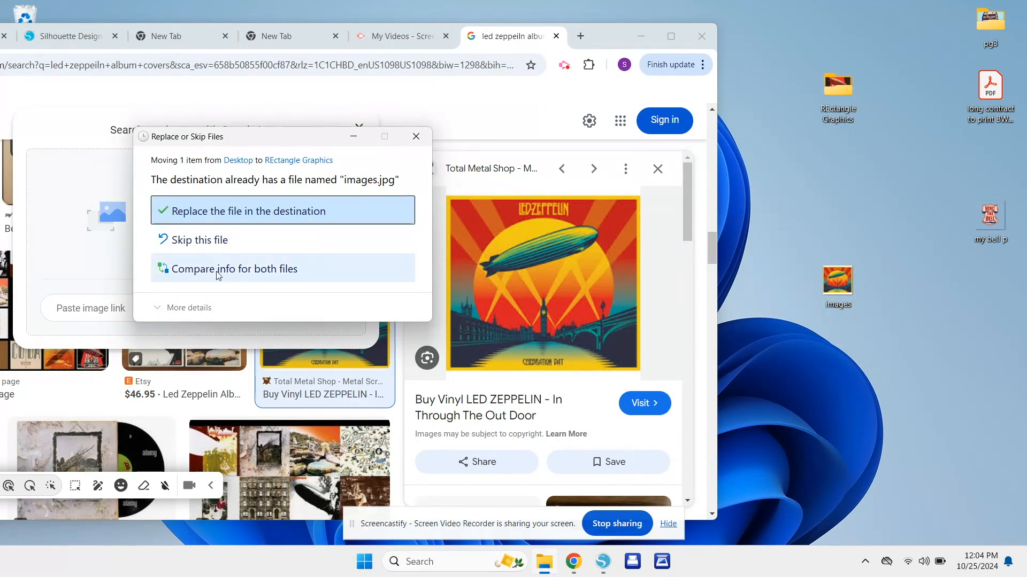
pyautogui.click(416, 137)
pyautogui.rightClick(842, 292)
pyautogui.rightClick(837, 300)
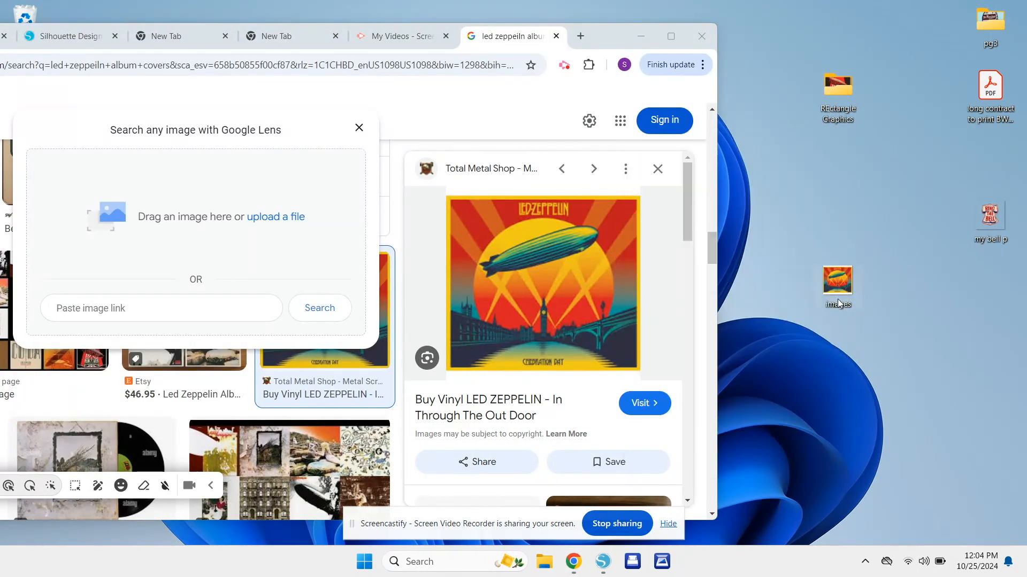
pyautogui.moveTo(818, 195)
pyautogui.click(889, 354)
# Browse the images related to the Celebration Day cover and try to copy one of them to the desktop.
pyautogui.scroll(-5, 620, 353)
pyautogui.click(623, 360)
pyautogui.scroll(-5, 620, 353)
pyautogui.click(615, 348)
pyautogui.moveTo(540, 289); pyautogui.dragTo(856, 204)
pyautogui.click(626, 391)
pyautogui.scroll(-8, 618, 345)
pyautogui.scroll(-3, 619, 345)
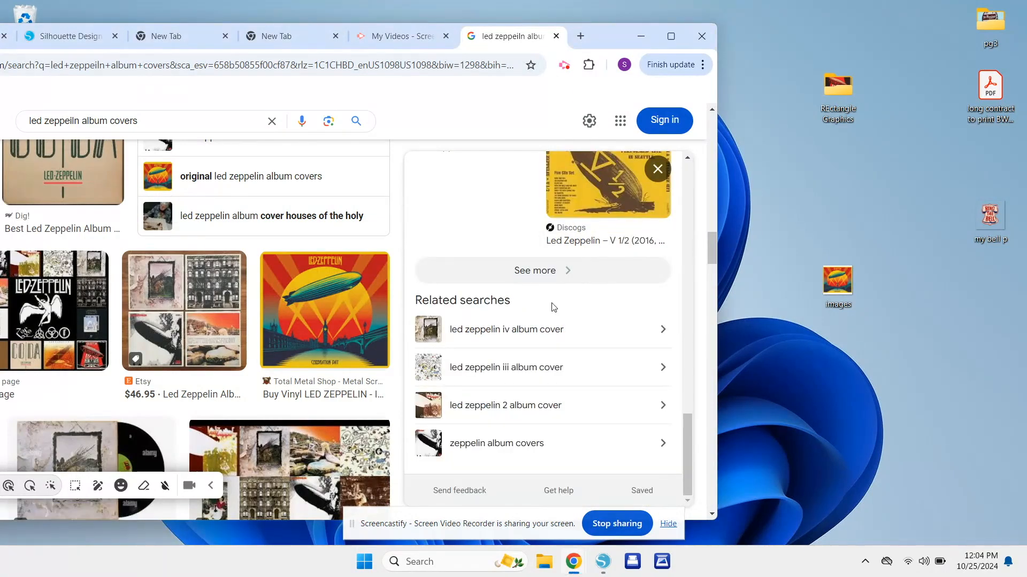
# Show more related Led Zeppelin images and open the Amazon page of the tall Celebration Day poster.
pyautogui.click(540, 270)
pyautogui.scroll(-5, 442, 310)
pyautogui.click(241, 210)
pyautogui.click(650, 351)
pyautogui.click(426, 36)
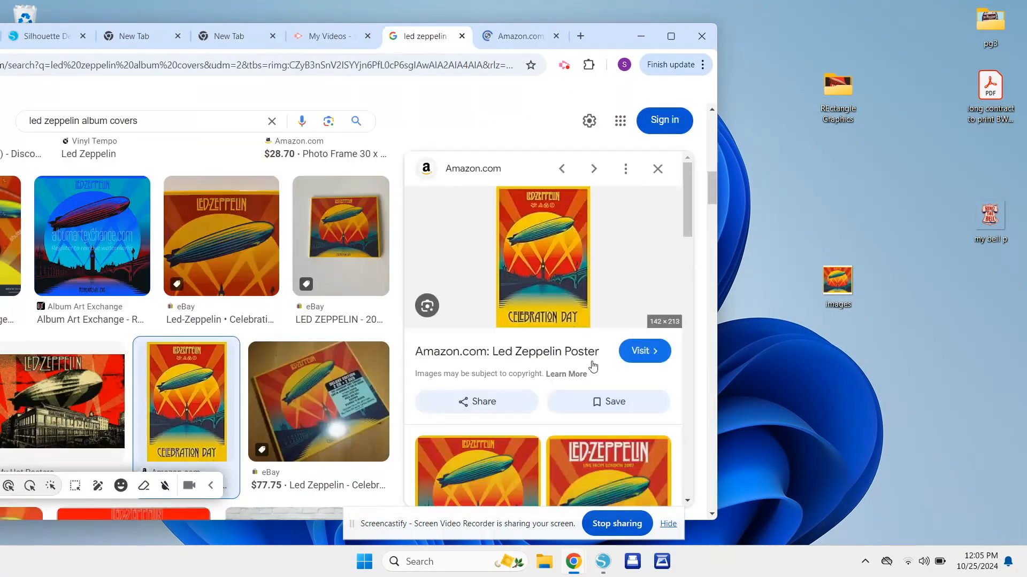
# Find the Amazon.se version of the tall Celebration Day poster and save it into the REctangle Graphics folder.
pyautogui.scroll(-5, 591, 364)
pyautogui.click(586, 322)
pyautogui.scroll(-2, 573, 335)
pyautogui.moveTo(544, 278); pyautogui.dragTo(837, 88)
pyautogui.click(482, 422)
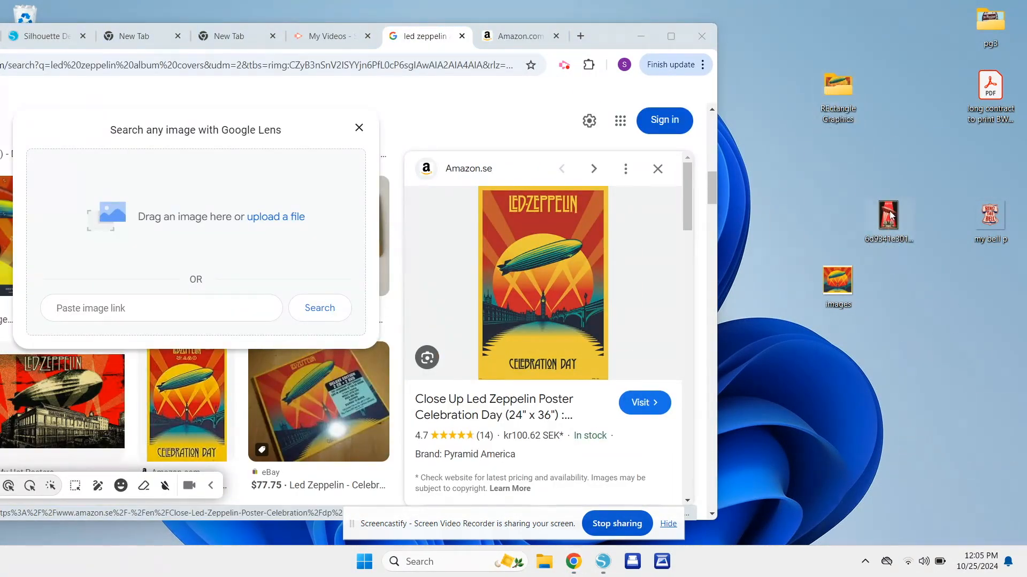
# Move the Mothership poster and the leftover Celebration Day images file from the desktop into the REctangle Graphics folder.
pyautogui.moveTo(888, 217); pyautogui.dragTo(838, 88)
pyautogui.moveTo(837, 282); pyautogui.dragTo(838, 88)
pyautogui.click(484, 210)
# Upload all six images from the local REctangle Graphics folder to the empty Google Drive folder.
pyautogui.moveTo(609, 29); pyautogui.dragTo(796, 25)
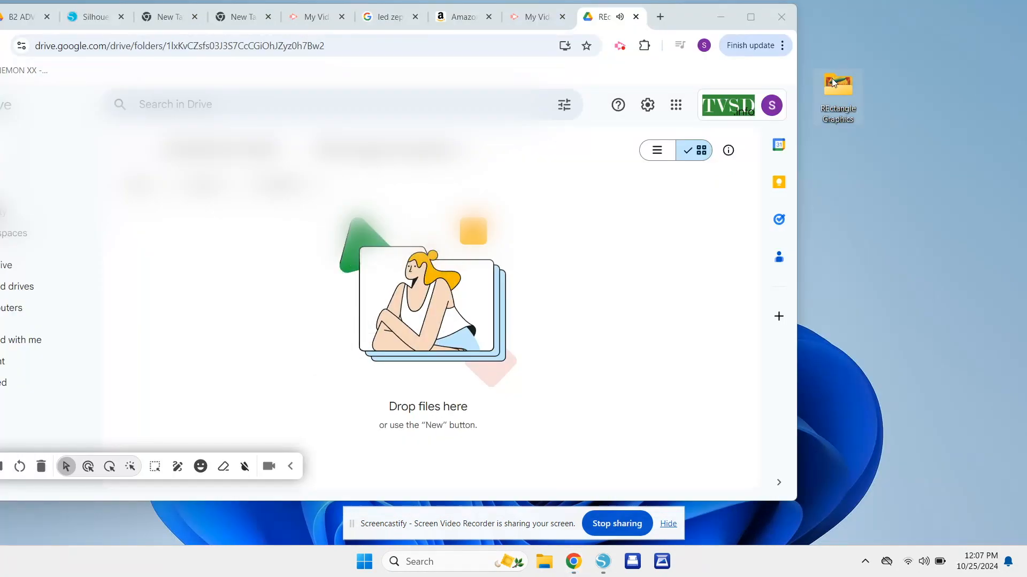
pyautogui.click(544, 561)
pyautogui.moveTo(550, 101); pyautogui.dragTo(776, 54)
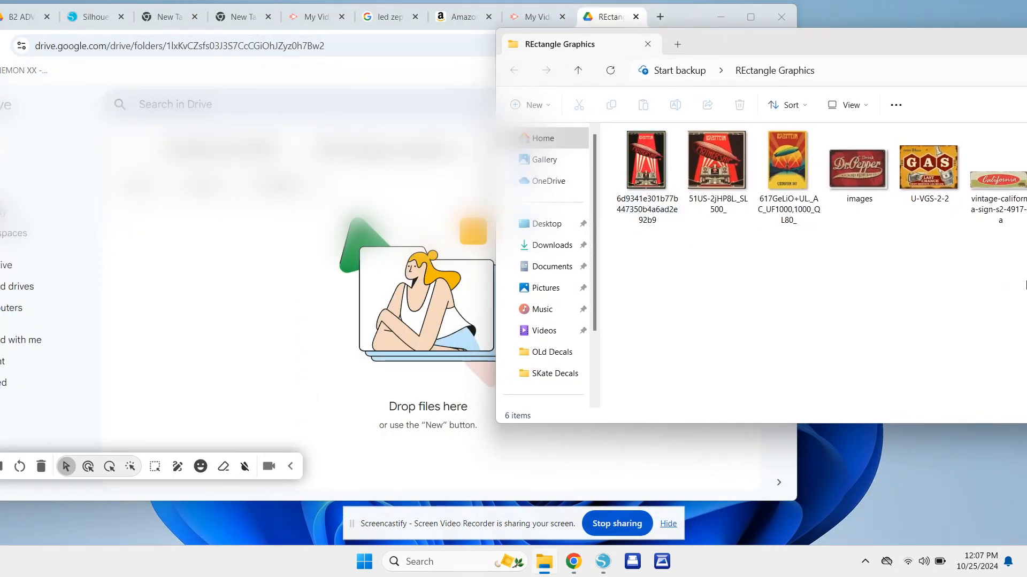
pyautogui.moveTo(1025, 285); pyautogui.dragTo(611, 127)
pyautogui.moveTo(646, 160); pyautogui.dragTo(544, 270)
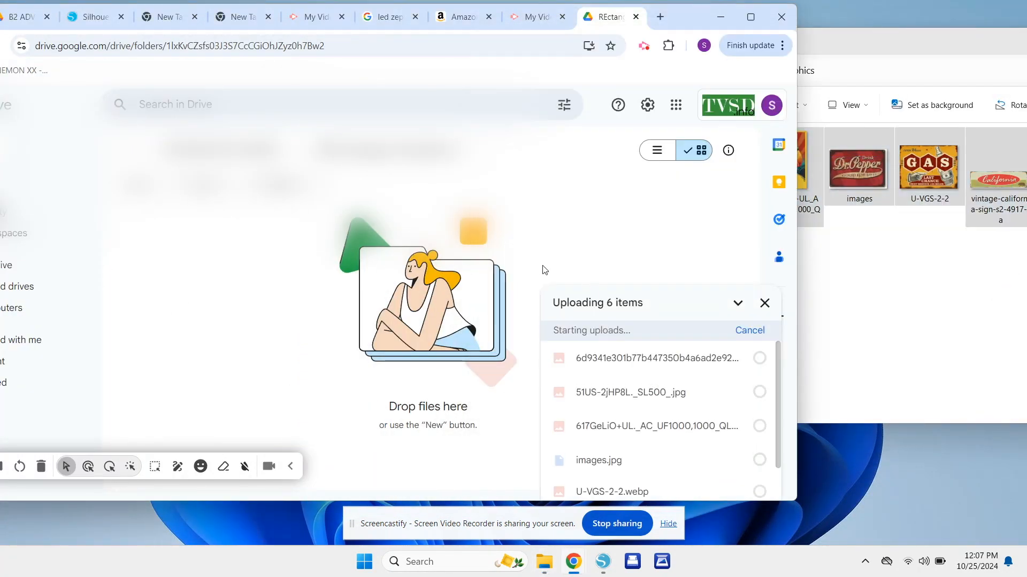
# Move the Drive window aside and close the local REctangle Graphics folder window.
pyautogui.moveTo(700, 11); pyautogui.dragTo(908, 19)
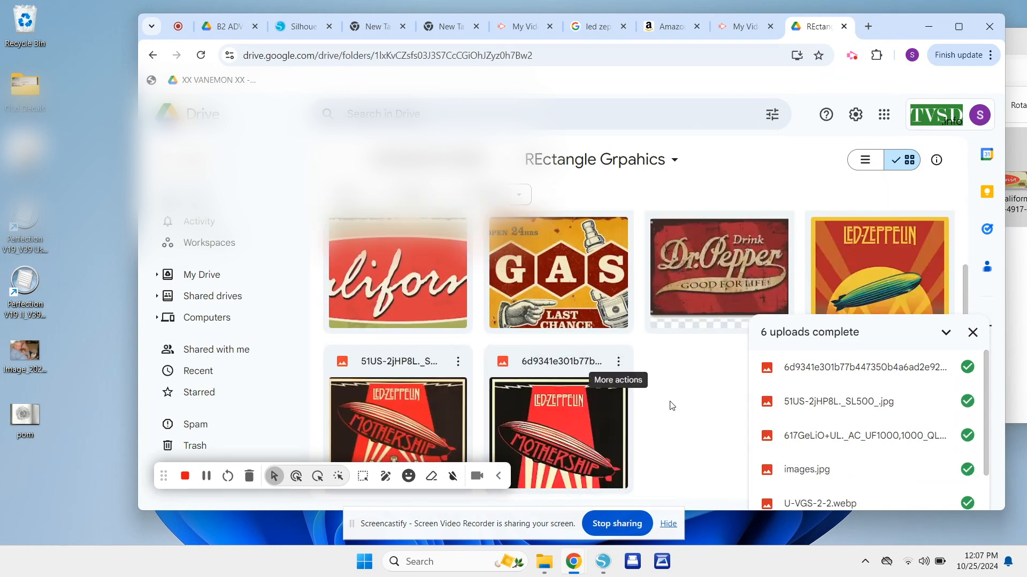
pyautogui.moveTo(891, 24); pyautogui.dragTo(742, 15)
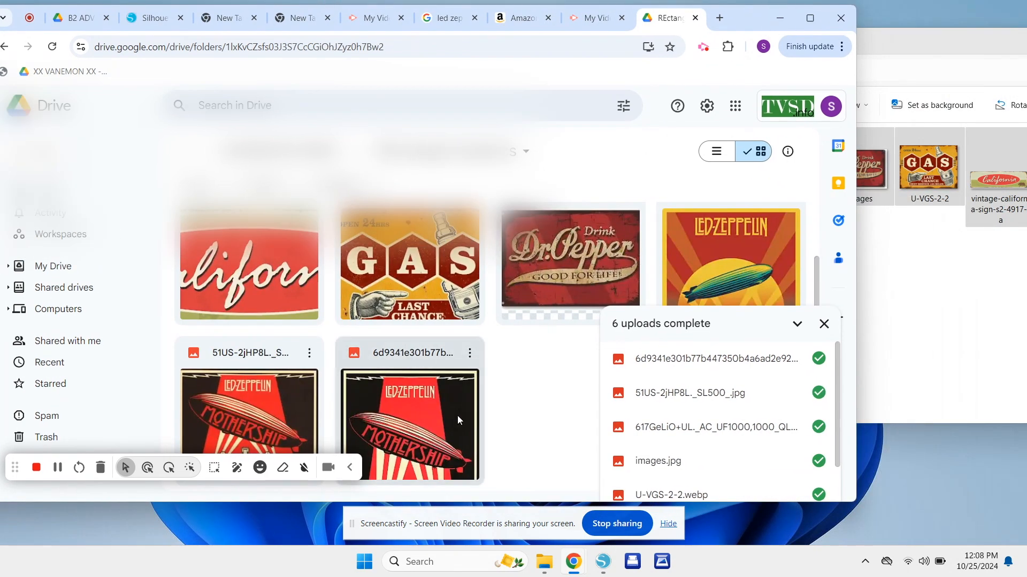
pyautogui.click(926, 41)
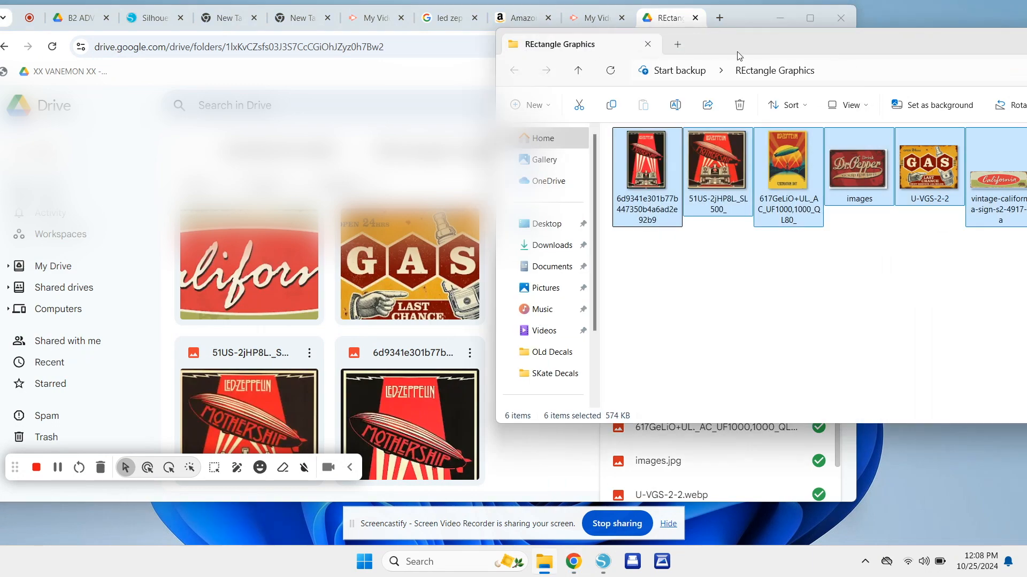
pyautogui.moveTo(738, 52); pyautogui.dragTo(443, 56)
pyautogui.click(936, 49)
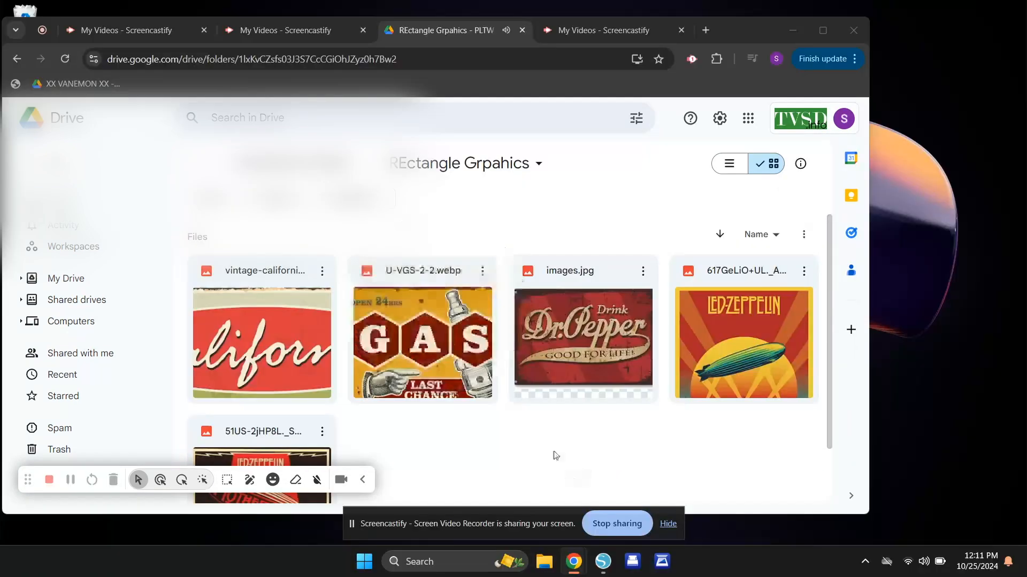
# Download the REctangle Grpahics folder from Google Drive and place the zip file on the desktop.
pyautogui.click(535, 163)
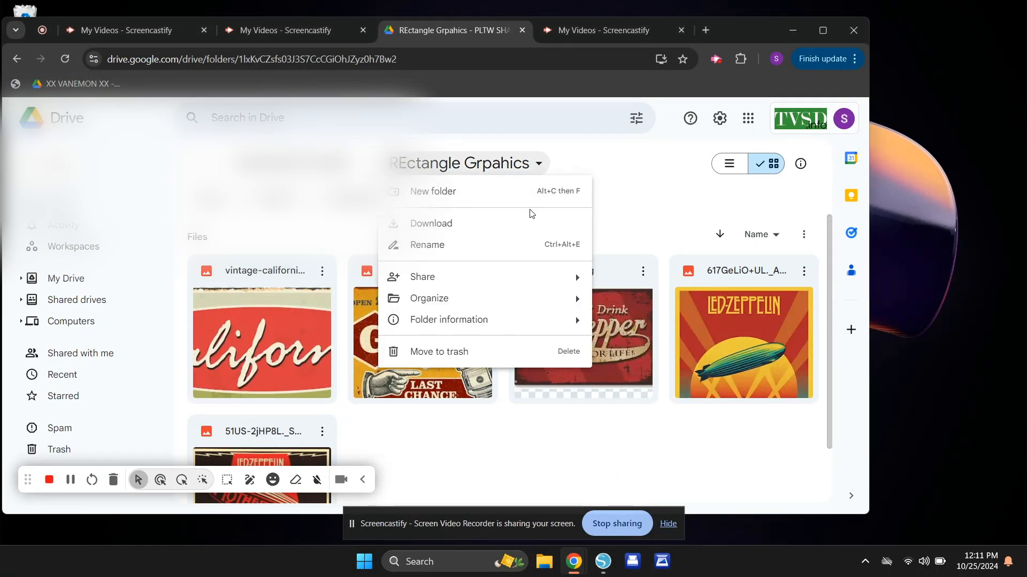
pyautogui.click(530, 220)
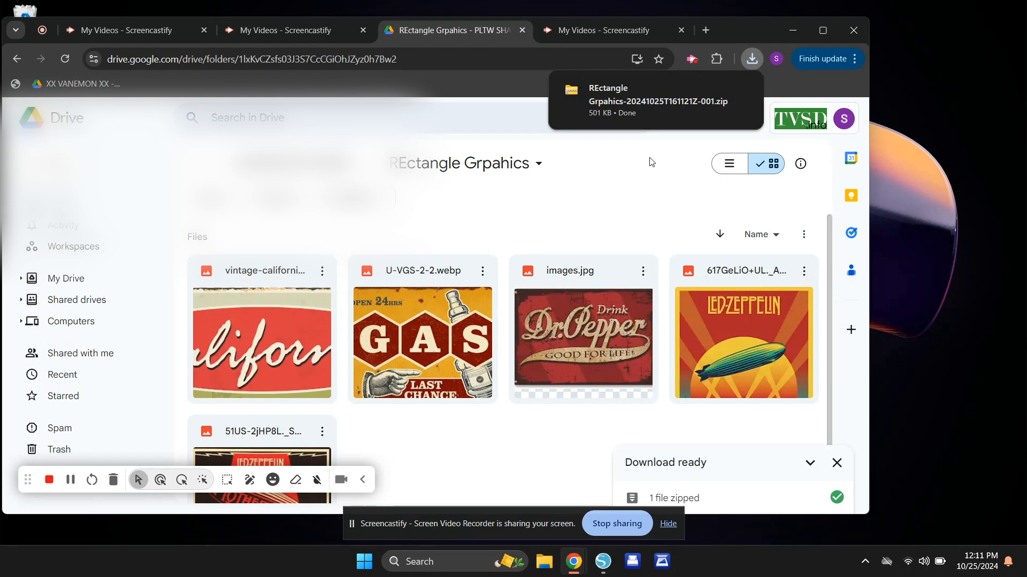
pyautogui.click(752, 59)
pyautogui.moveTo(597, 115); pyautogui.dragTo(951, 97)
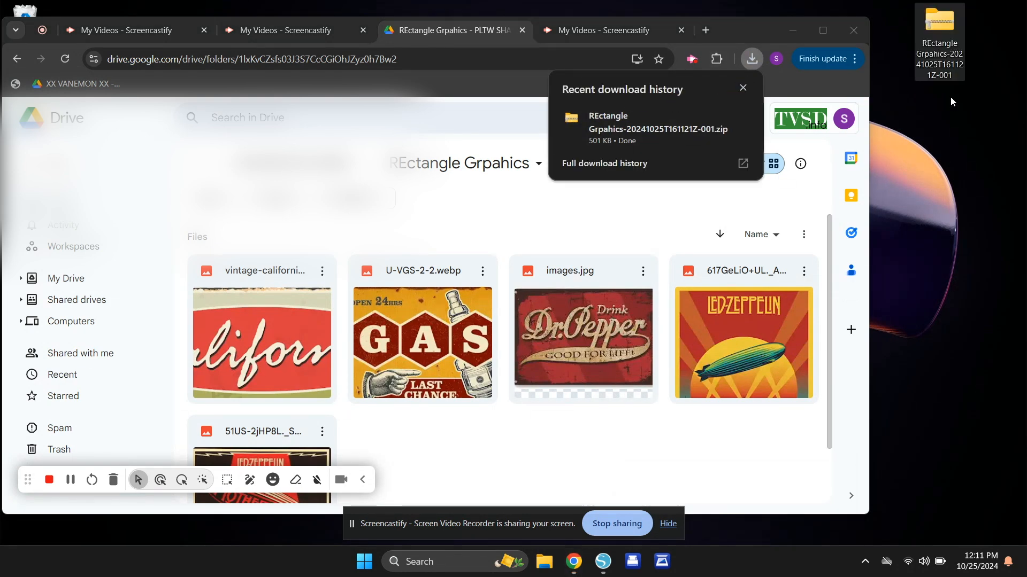
# Extract the REctangle Grpahics folder from the zip file to the desktop and open it to check its images.
pyautogui.doubleClick(947, 18)
pyautogui.moveTo(352, 160); pyautogui.dragTo(981, 155)
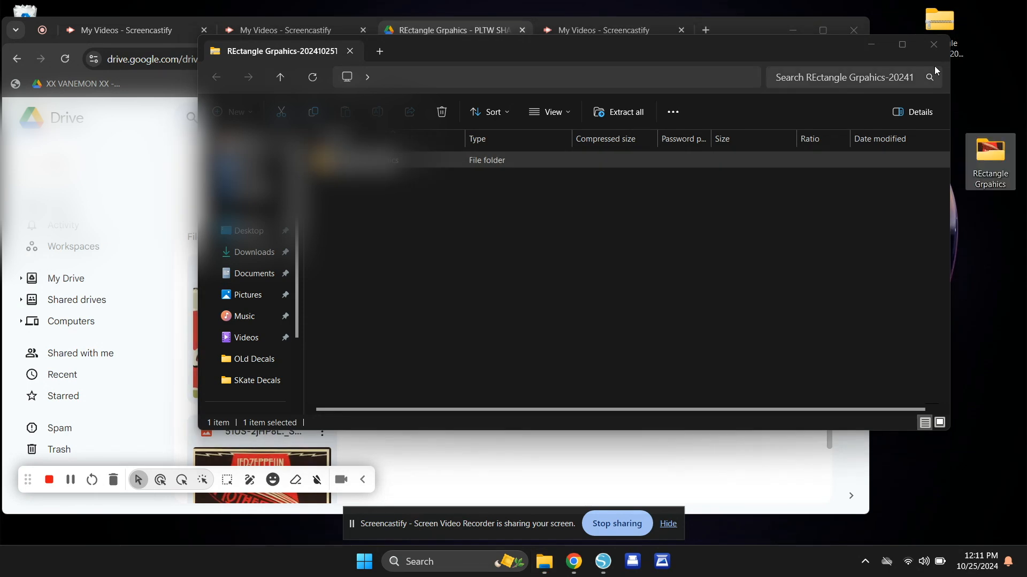
pyautogui.doubleClick(981, 150)
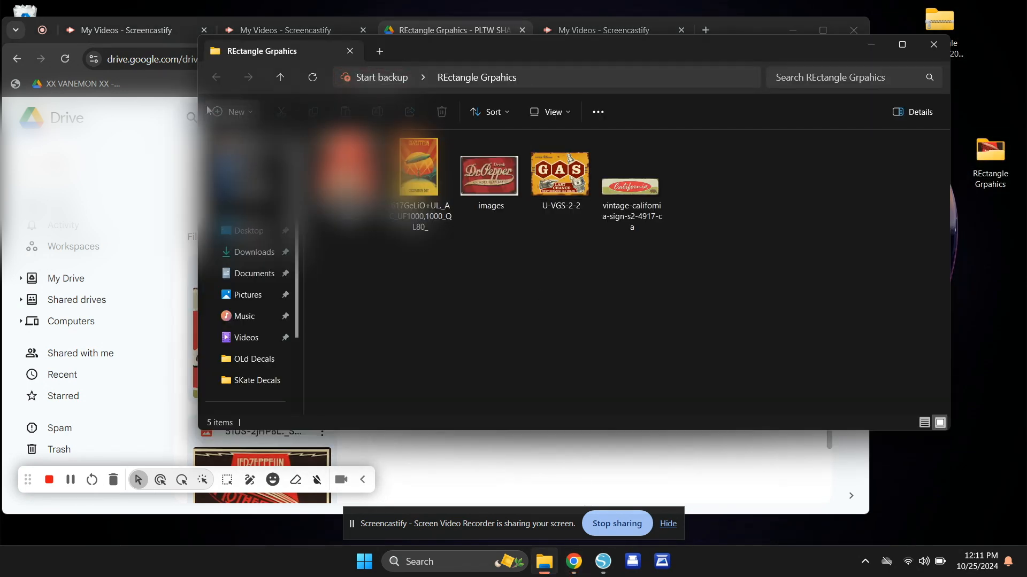
pyautogui.click(597, 38)
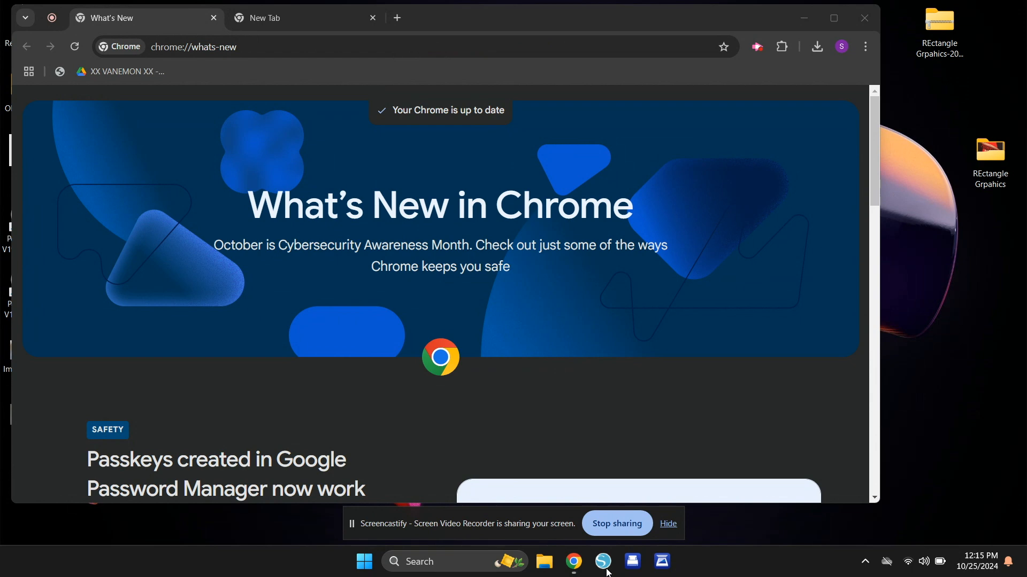
# Open Silhouette Studio, dismiss its start-up dialog and close the list of recovered documents.
pyautogui.click(608, 571)
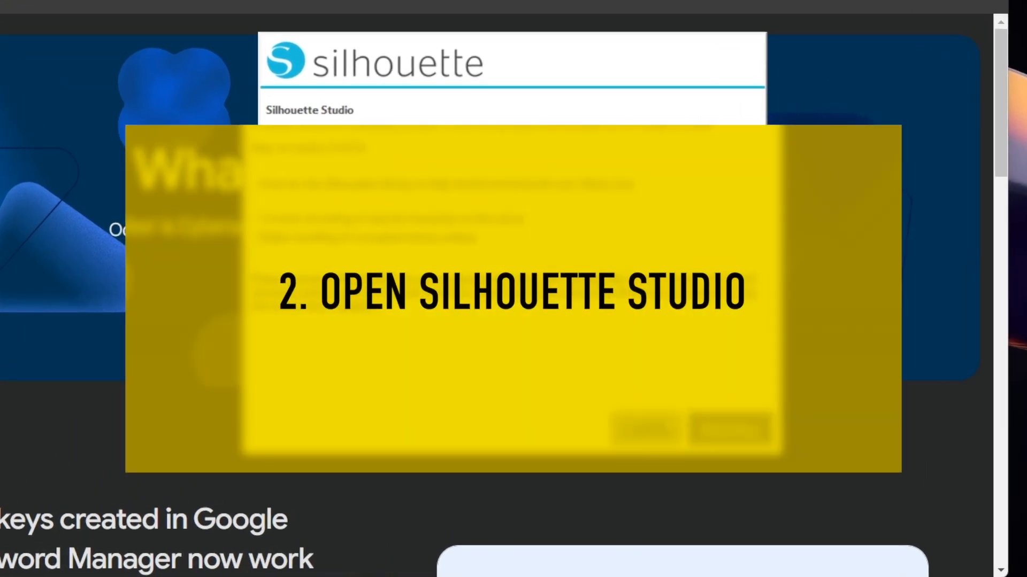
pyautogui.click(612, 389)
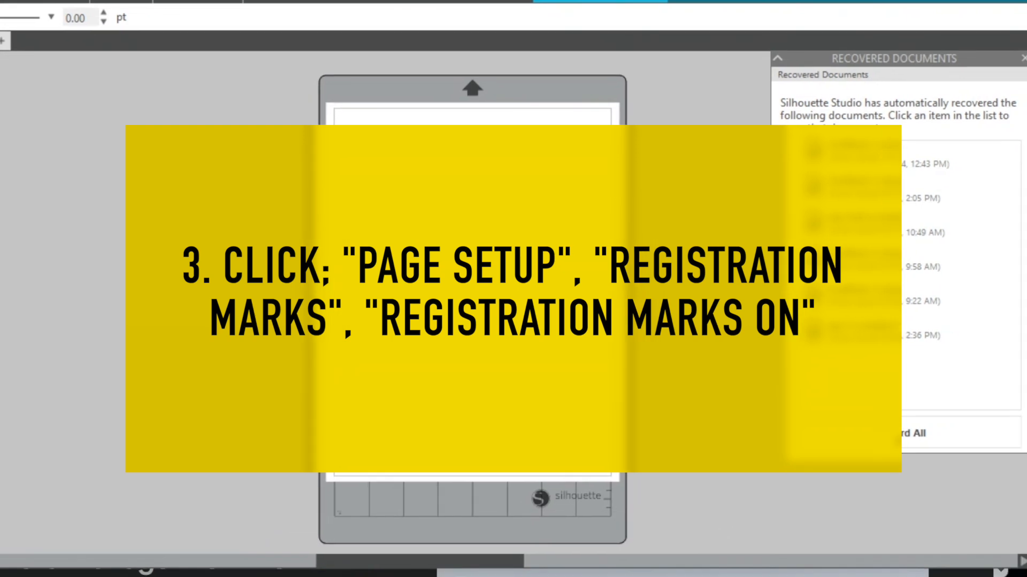
pyautogui.click(1023, 60)
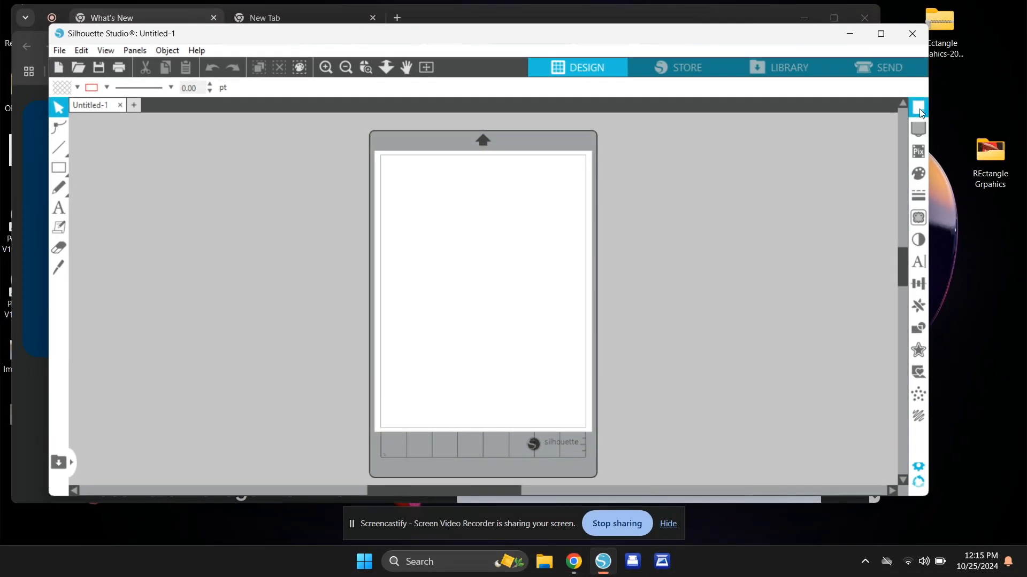
# Turn on the registration marks in the page setup of the blank document.
pyautogui.click(921, 112)
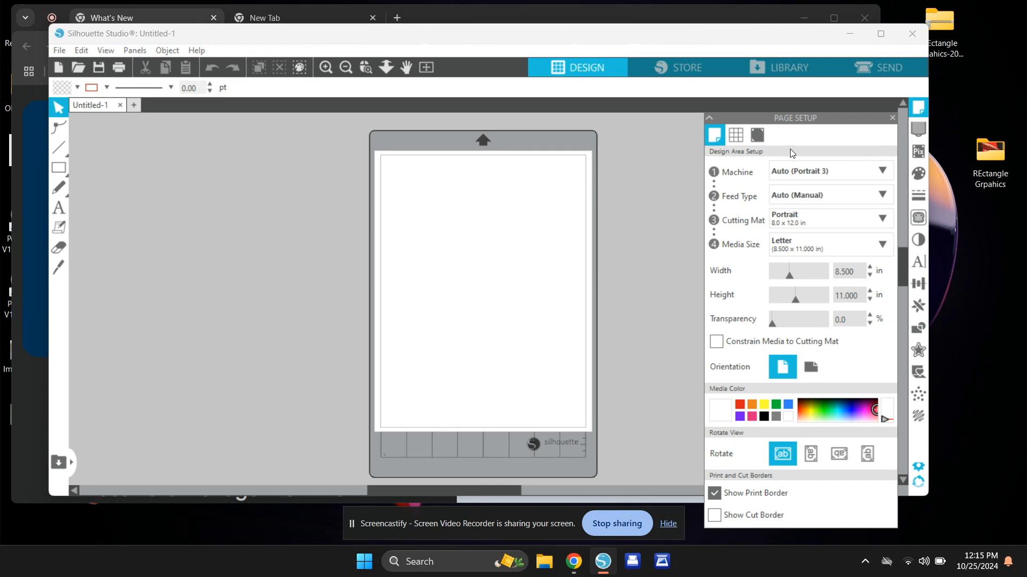
pyautogui.click(758, 138)
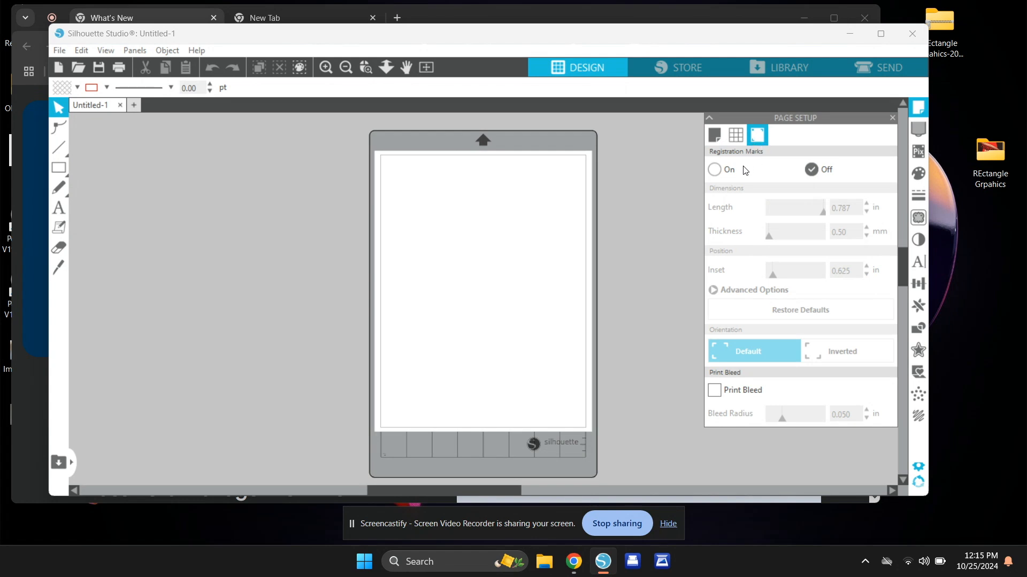
pyautogui.click(715, 171)
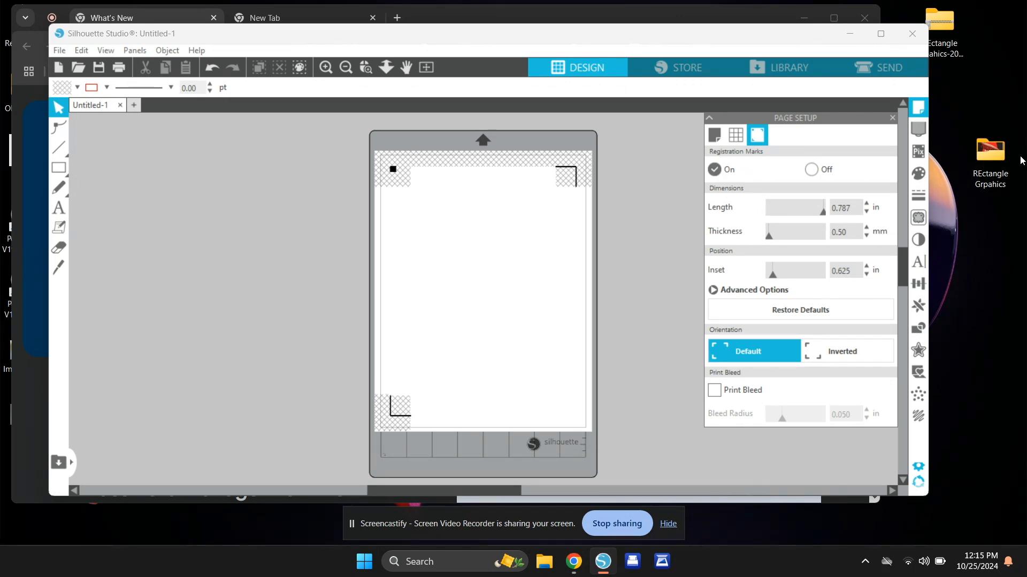
# Open the REctangle Grpahics folder beside Silhouette Studio and place the Mothership cover image 51US-2jHP8L._SL500_ on the page.
pyautogui.doubleClick(993, 160)
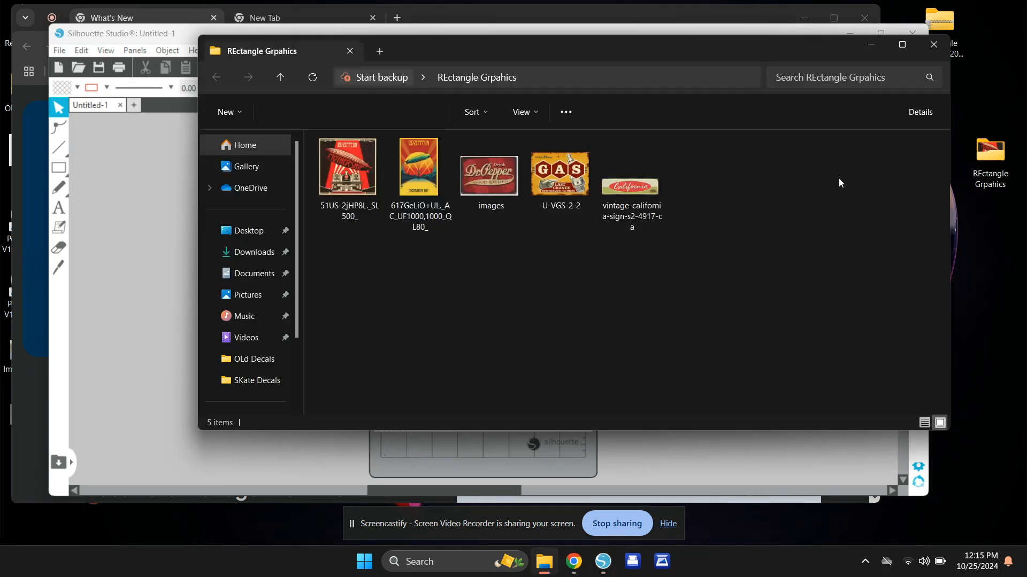
pyautogui.moveTo(453, 33); pyautogui.dragTo(885, 56)
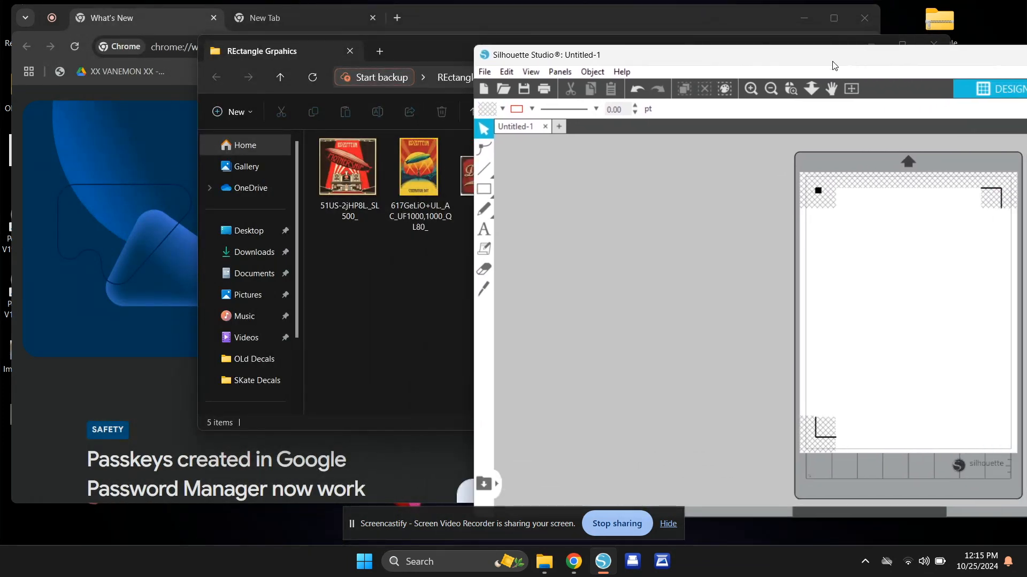
pyautogui.click(355, 157)
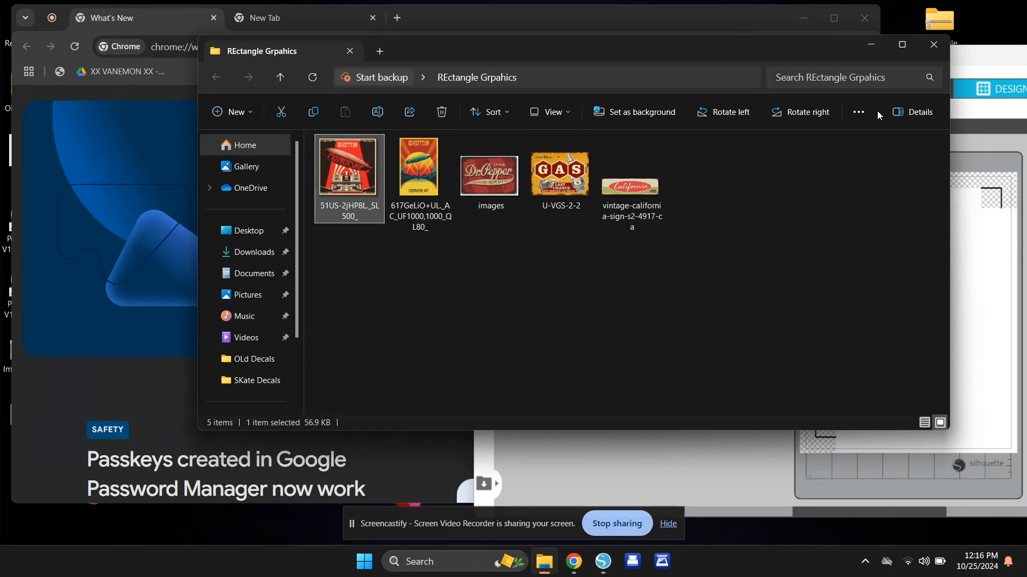
pyautogui.moveTo(806, 52); pyautogui.dragTo(697, 34)
pyautogui.click(889, 57)
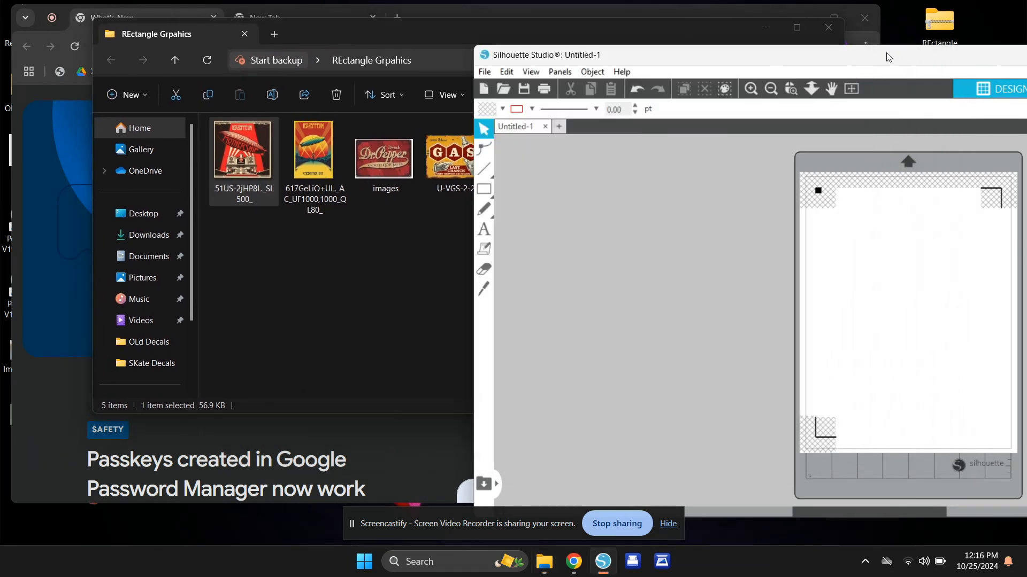
pyautogui.moveTo(775, 61); pyautogui.dragTo(745, 57)
pyautogui.moveTo(639, 51); pyautogui.dragTo(446, 17)
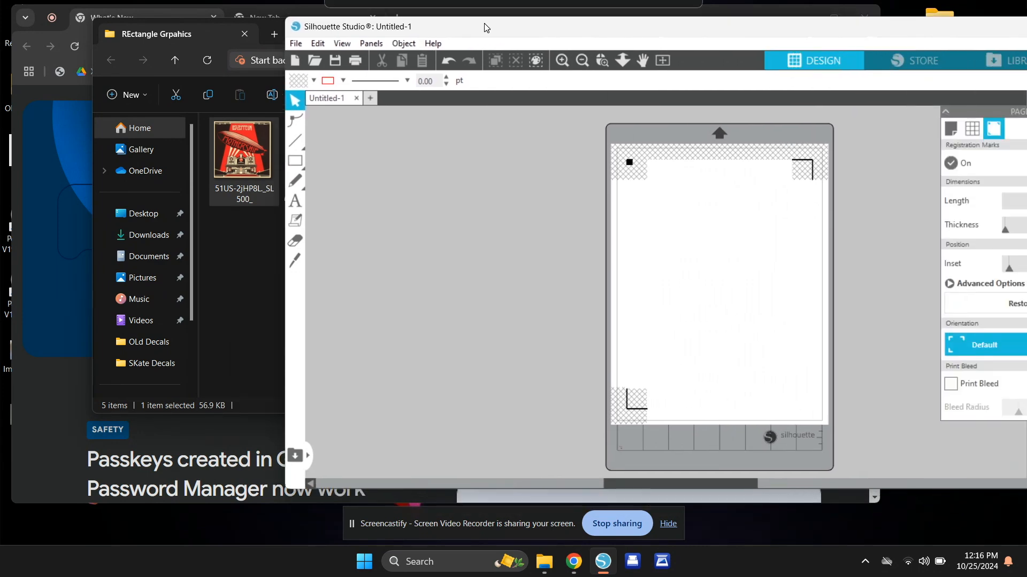
pyautogui.moveTo(242, 153); pyautogui.dragTo(682, 240)
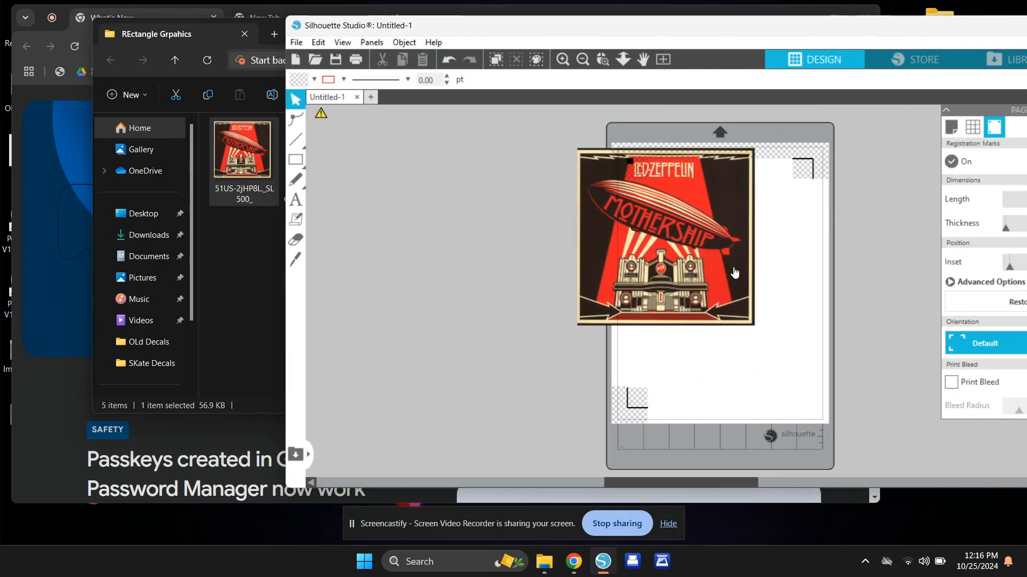
# Shrink the Mothership cover to about 2.06 by 2.07 in within the page's upper-left area, and narrow the folder window to uncover the page.
pyautogui.click(724, 307)
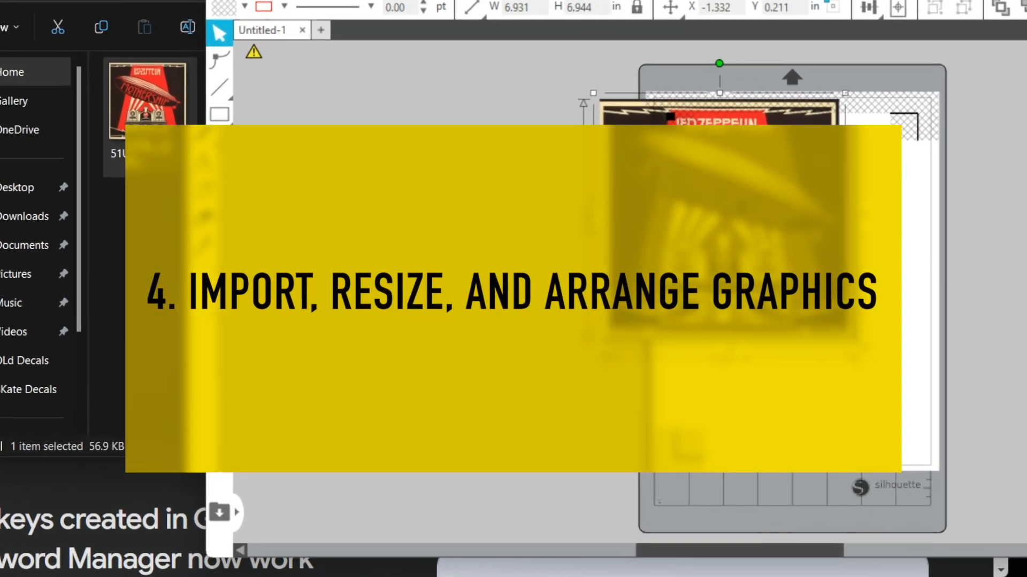
pyautogui.moveTo(845, 344); pyautogui.dragTo(725, 206)
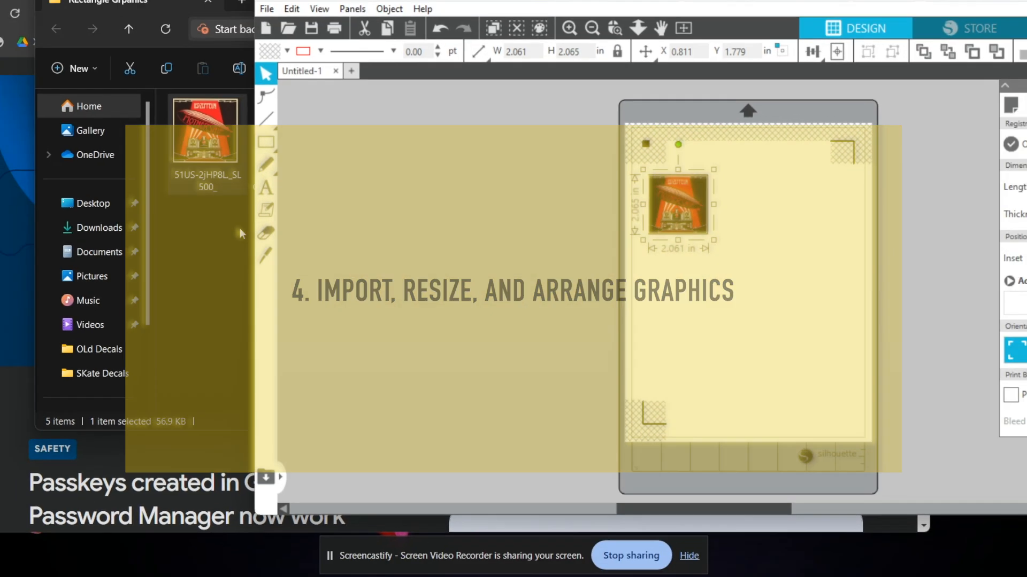
pyautogui.click(240, 234)
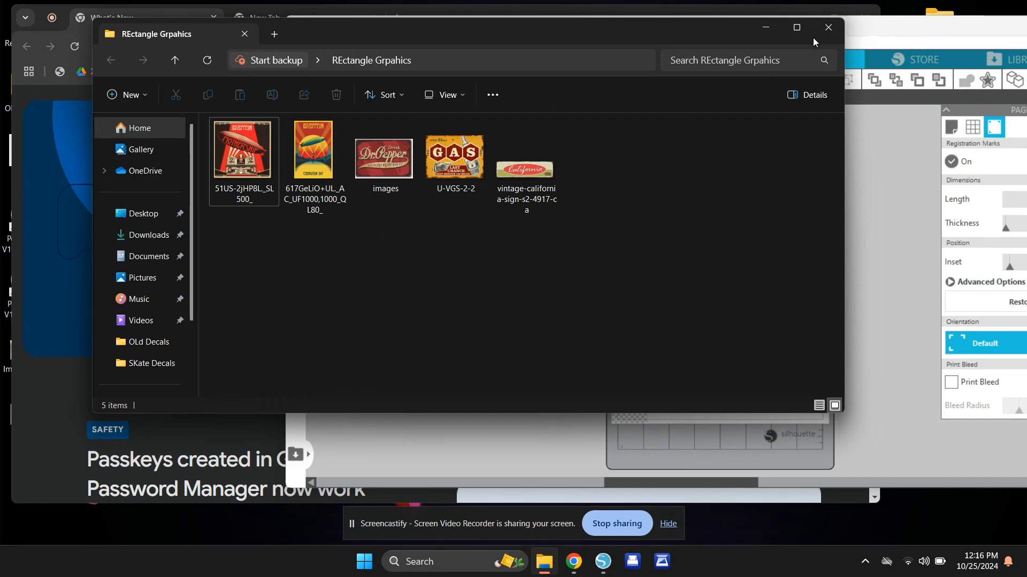
pyautogui.moveTo(845, 119); pyautogui.dragTo(526, 123)
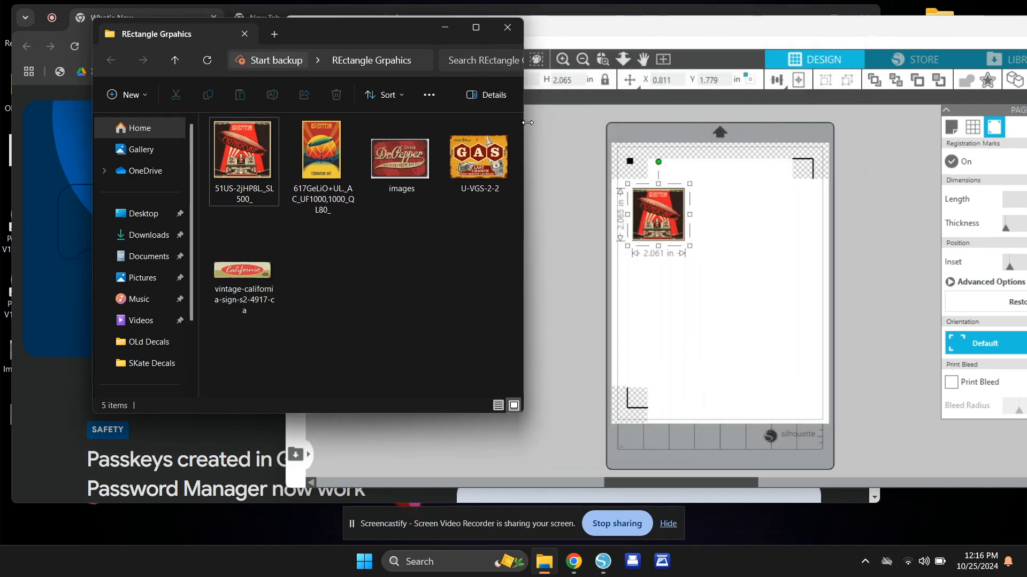
# Place the image 617GeLiO+UL_AC_UF1000,1000_QL80_ on the page, shrink it to about 2.01 by 3.01 in and position it below the Mothership cover.
pyautogui.moveTo(323, 152); pyautogui.dragTo(762, 293)
pyautogui.click(866, 133)
pyautogui.moveTo(885, 112); pyautogui.dragTo(648, 375)
pyautogui.moveTo(667, 418); pyautogui.dragTo(661, 262)
pyautogui.moveTo(685, 317); pyautogui.dragTo(689, 336)
# Place the Dr Pepper sign from the file images beside the Mothership cover and shrink it to about 2.71 by 1.85 in.
pyautogui.click(243, 288)
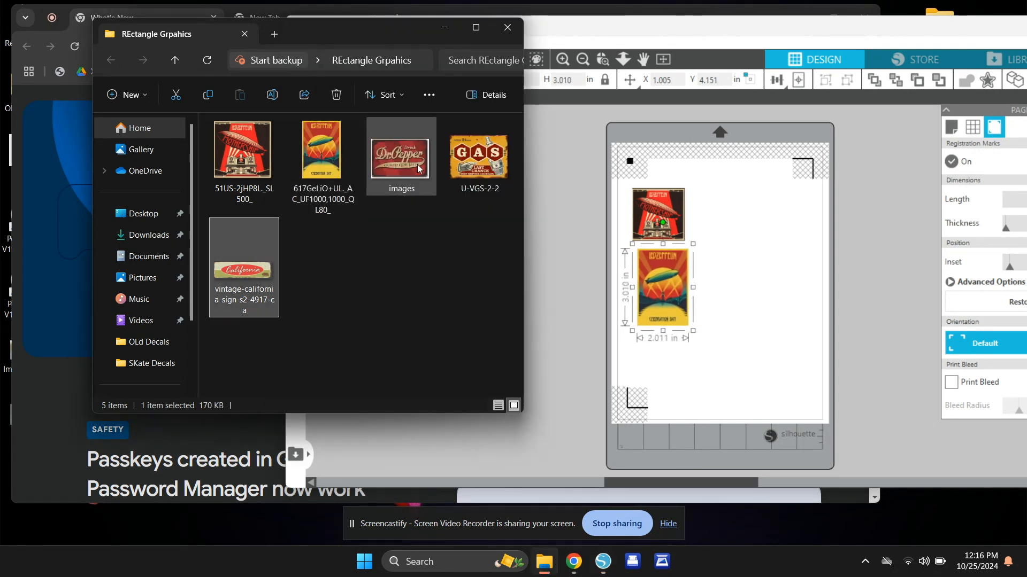
pyautogui.moveTo(400, 167); pyautogui.dragTo(740, 240)
pyautogui.click(755, 262)
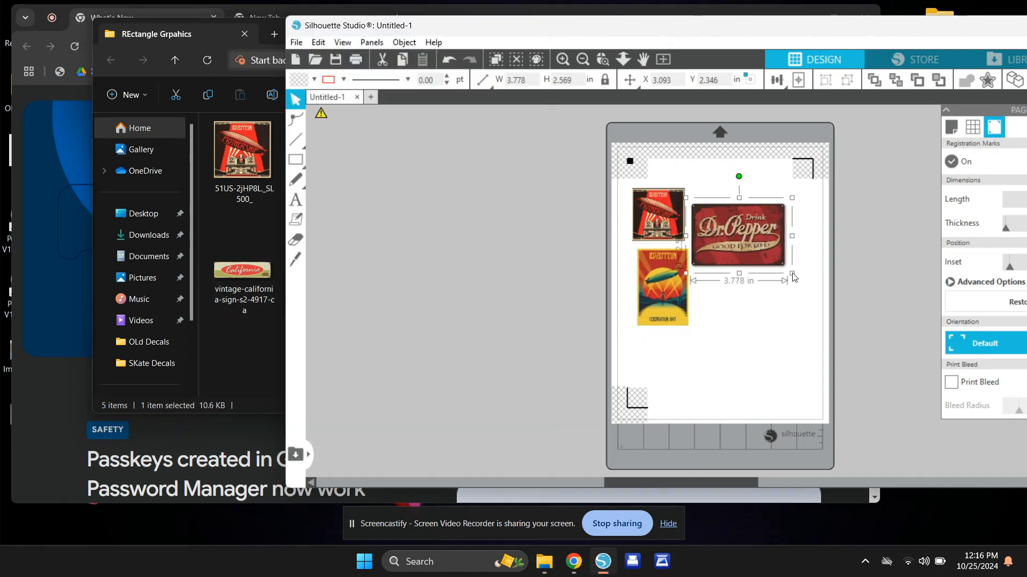
pyautogui.moveTo(794, 277); pyautogui.dragTo(777, 250)
pyautogui.click(474, 197)
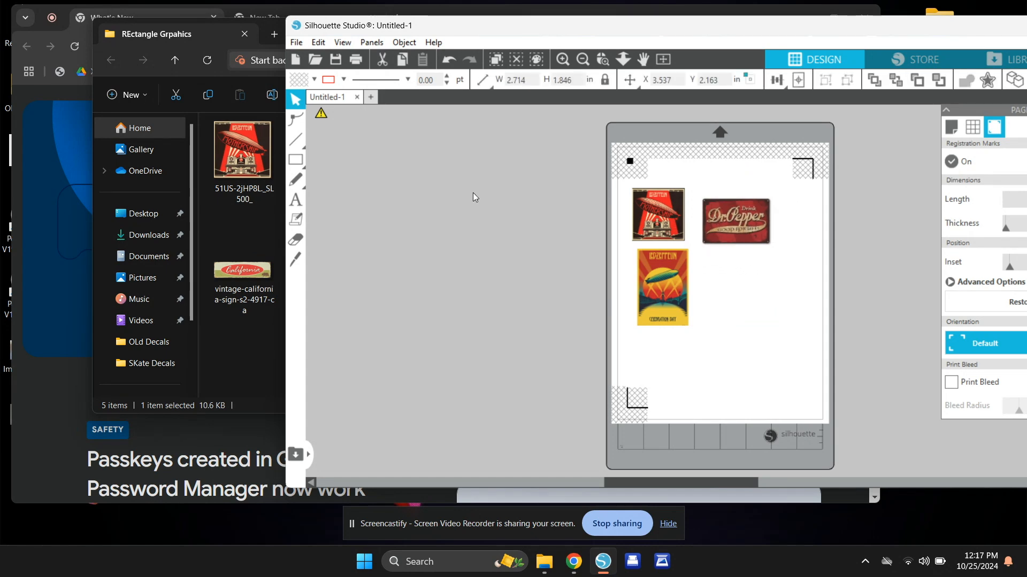
# Add the California sign, about 3.43 by 0.98 in, below the poster and the U-VGS-2-2 gas sign, about 2.98 by 2.23 in, below Dr Pepper.
pyautogui.moveTo(262, 253); pyautogui.dragTo(701, 347)
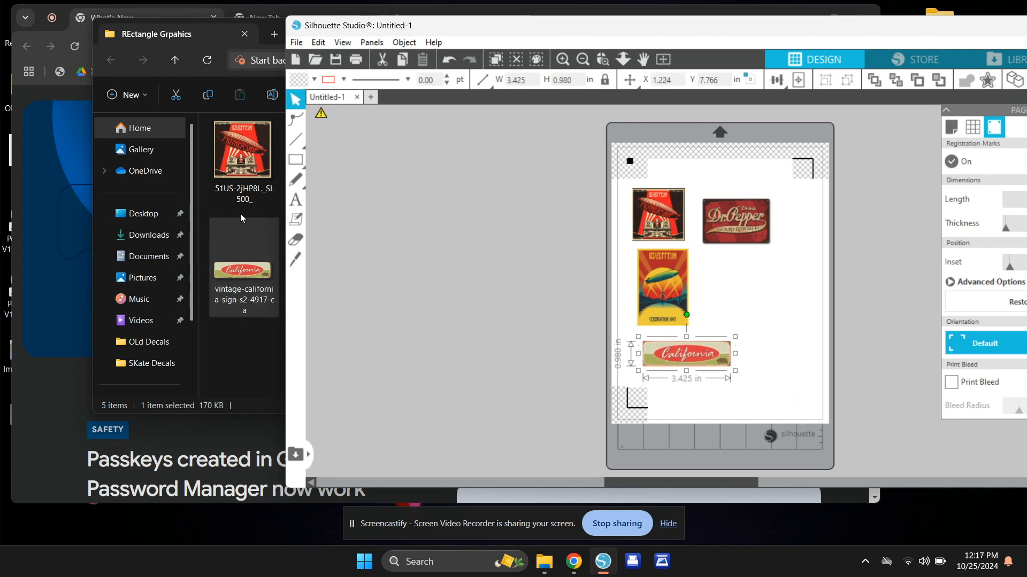
pyautogui.click(282, 193)
pyautogui.moveTo(478, 157); pyautogui.dragTo(750, 278)
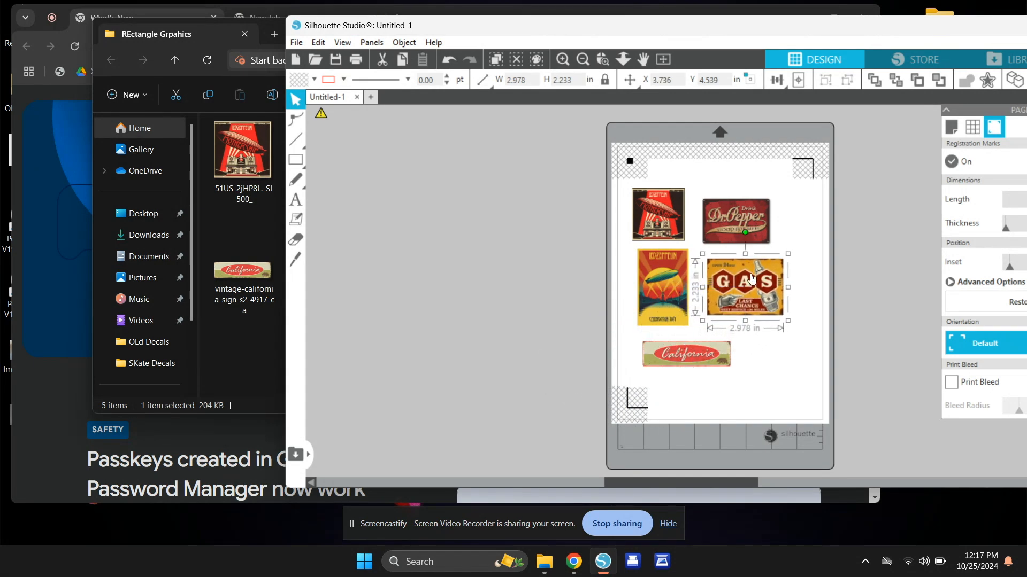
# Space out the Dr Pepper, Mothership, gas and California graphics, leaving gaps between them and clear of the registration marks.
pyautogui.click(735, 221)
pyautogui.moveTo(736, 221); pyautogui.dragTo(751, 217)
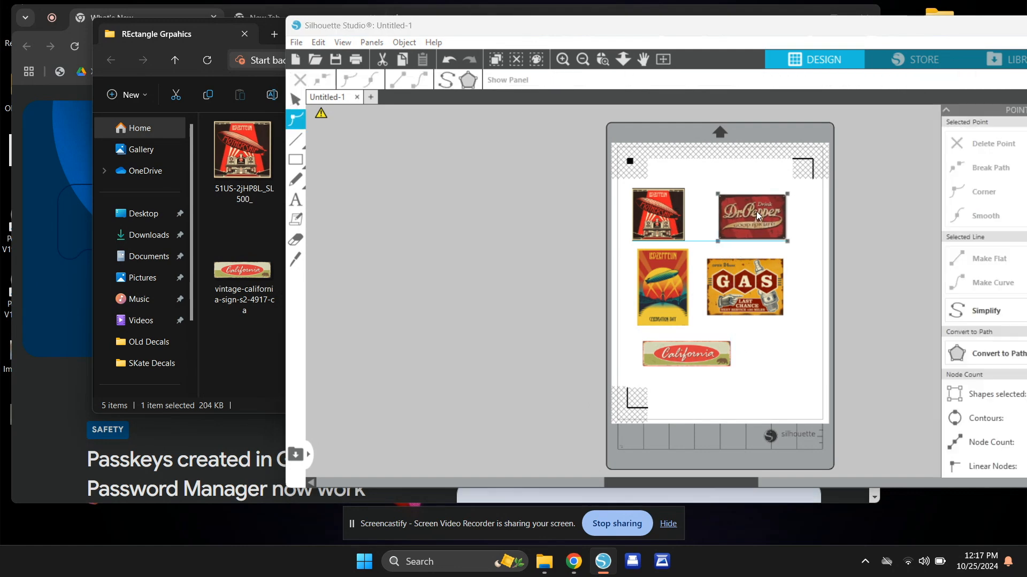
pyautogui.click(652, 206)
pyautogui.moveTo(652, 206); pyautogui.dragTo(666, 201)
pyautogui.moveTo(742, 277); pyautogui.dragTo(754, 285)
pyautogui.click(668, 290)
pyautogui.click(275, 231)
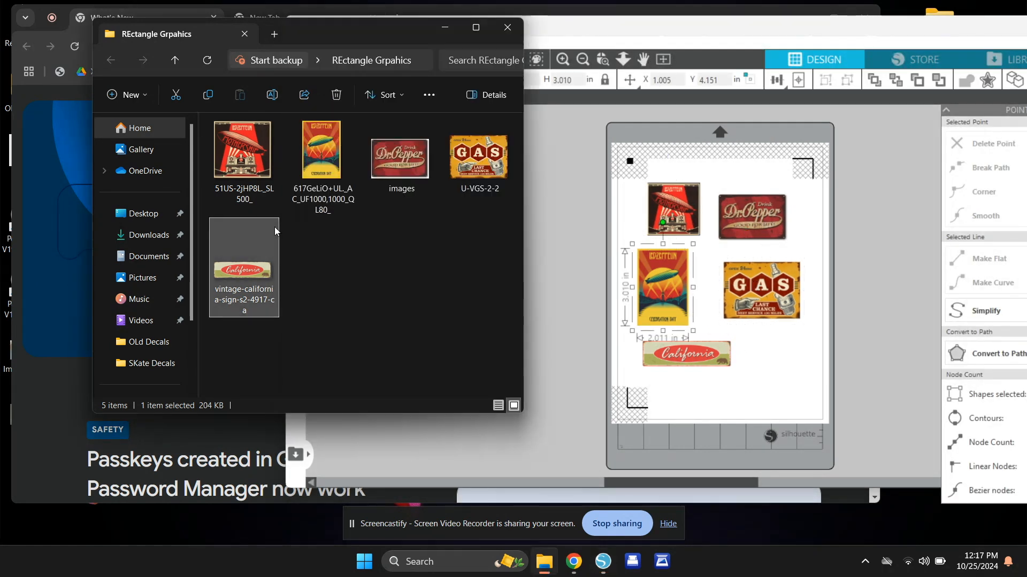
pyautogui.click(671, 352)
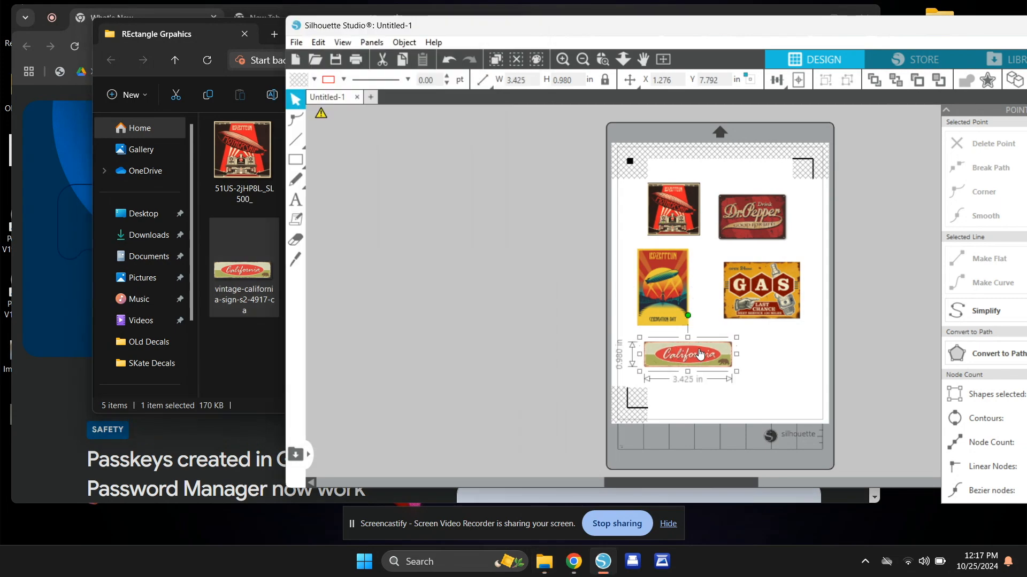
pyautogui.moveTo(699, 355); pyautogui.dragTo(748, 362)
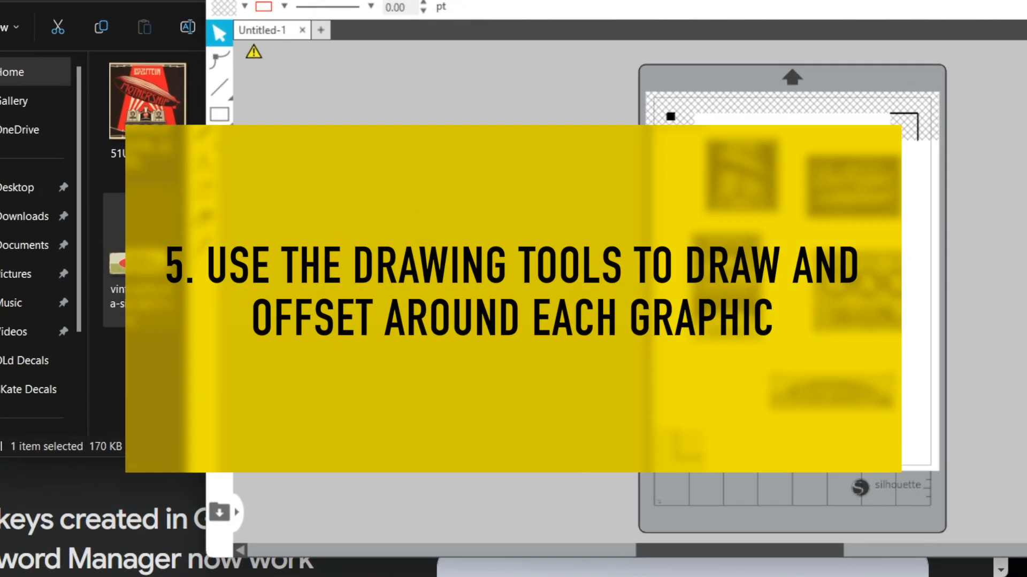
# Draw rounded rectangles around the Mothership cover, about 2.35 by 2.30 in, and around the Dr Pepper sign, about 3.01 by 2.09 in.
pyautogui.click(220, 115)
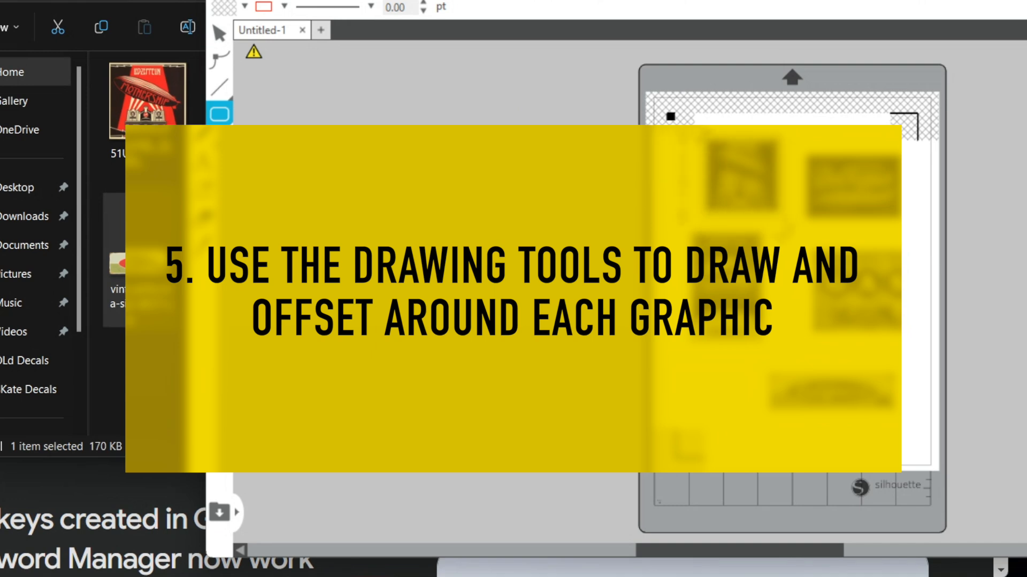
pyautogui.moveTo(689, 141); pyautogui.dragTo(770, 220)
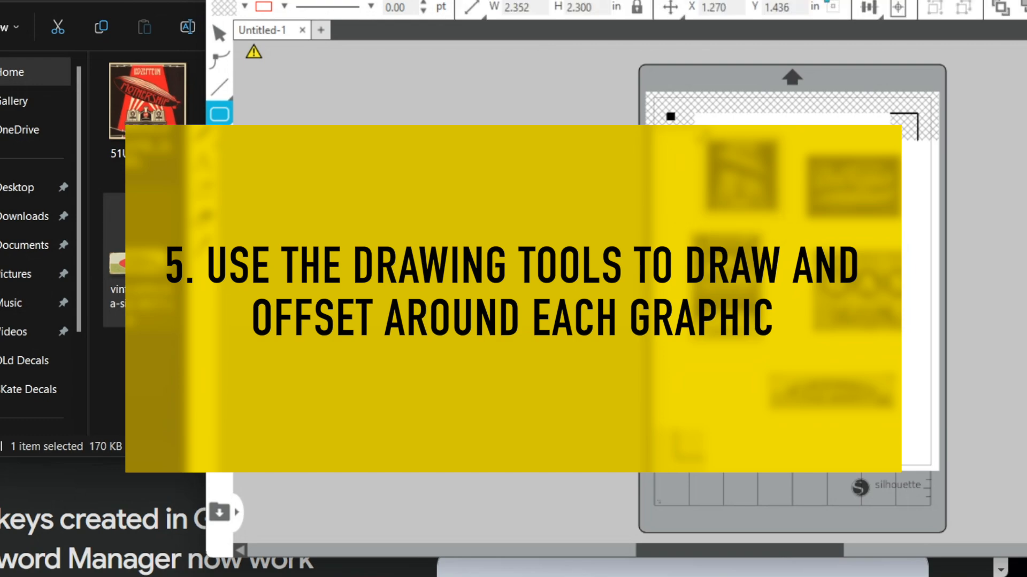
pyautogui.moveTo(218, 116)
pyautogui.click(713, 200)
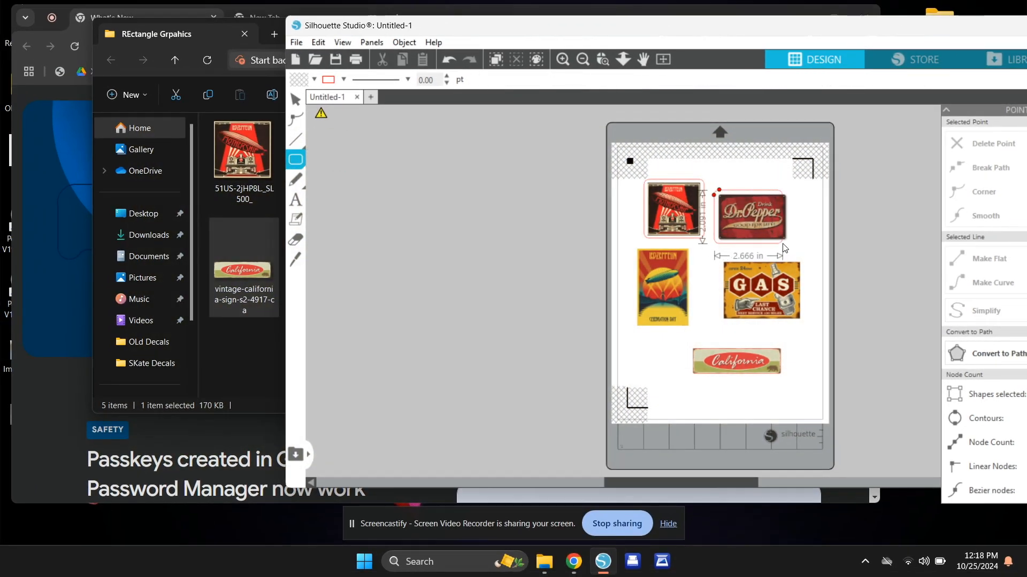
pyautogui.moveTo(784, 247); pyautogui.dragTo(792, 247)
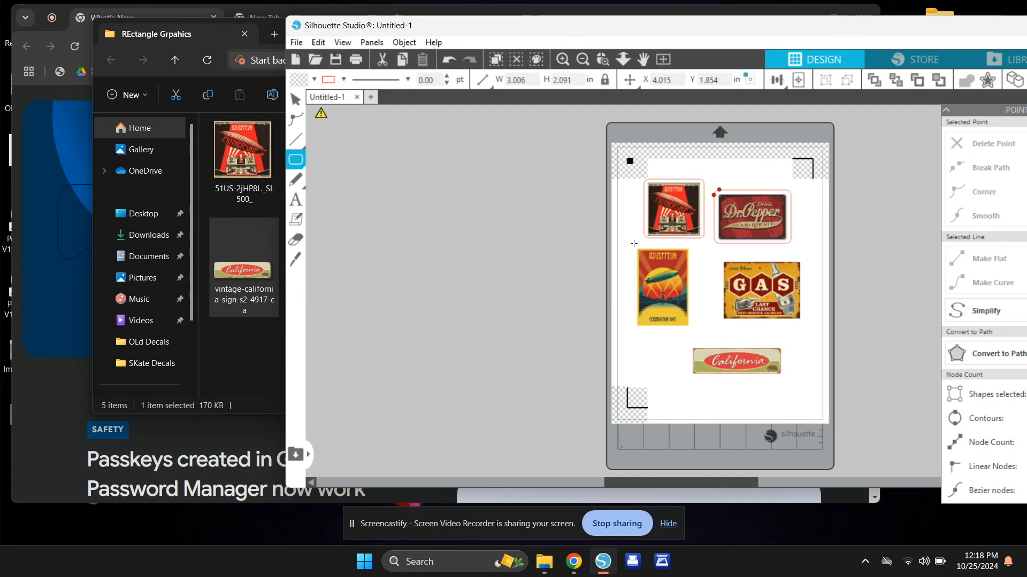
# Draw rounded rectangles around the Celebration Day poster, about 2.35 by 3.40 in, the gas sign, about 3.50 by 2.46 in, and the California sign.
pyautogui.moveTo(674, 294); pyautogui.dragTo(696, 337)
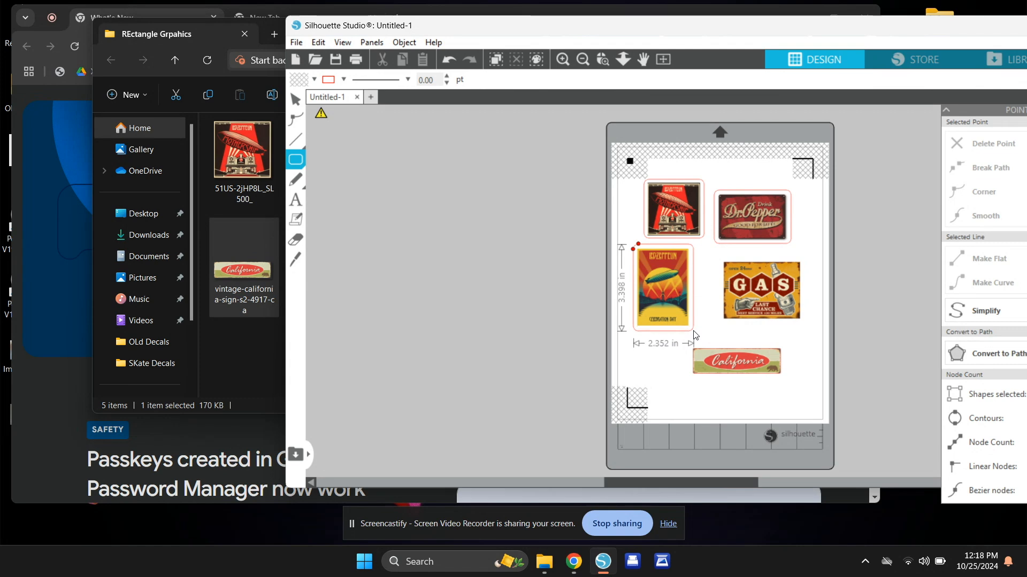
pyautogui.moveTo(717, 261); pyautogui.dragTo(807, 323)
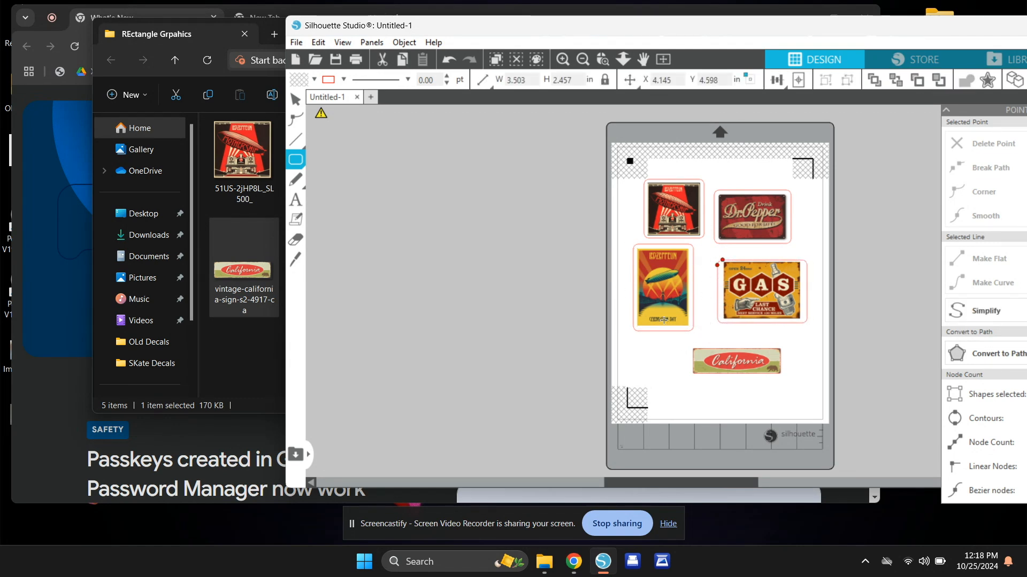
pyautogui.moveTo(690, 346)
pyautogui.mouseDown()
pyautogui.moveTo(702, 369)
pyautogui.moveTo(784, 377)
pyautogui.mouseUp()
# Resize the gas sign's rounded outline to about 3.45 by 2.55 in so its margins around the sign are even.
pyautogui.press('v')
pyautogui.moveTo(743, 291); pyautogui.dragTo(745, 291)
pyautogui.click(818, 251)
pyautogui.click(807, 267)
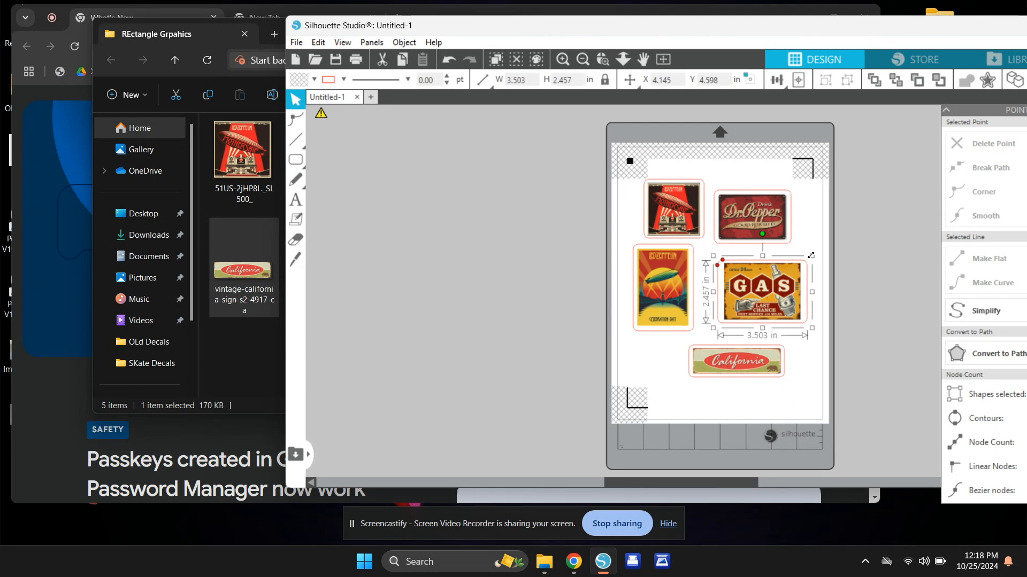
pyautogui.moveTo(810, 256); pyautogui.dragTo(814, 253)
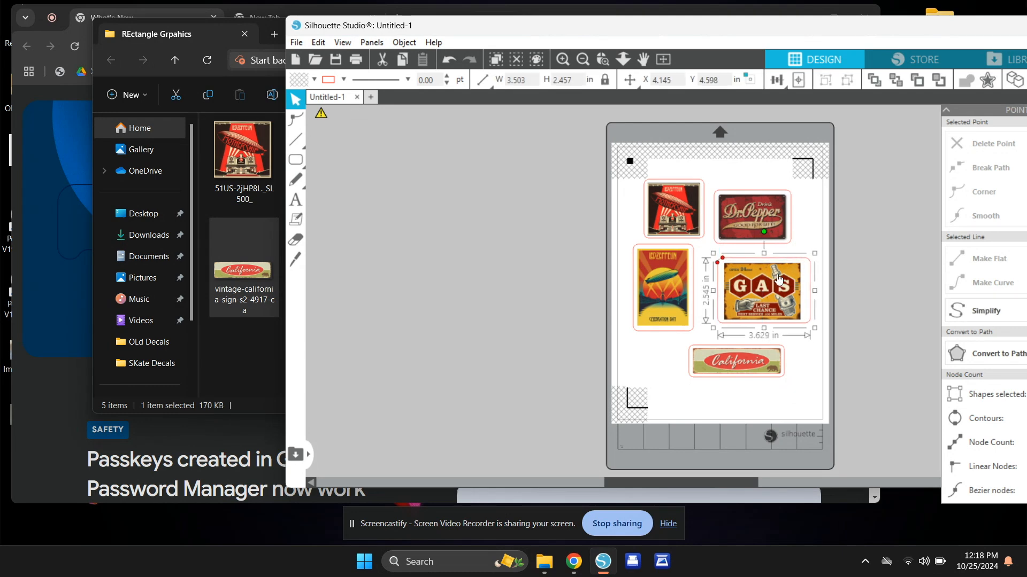
pyautogui.click(766, 282)
pyautogui.moveTo(814, 290); pyautogui.dragTo(810, 292)
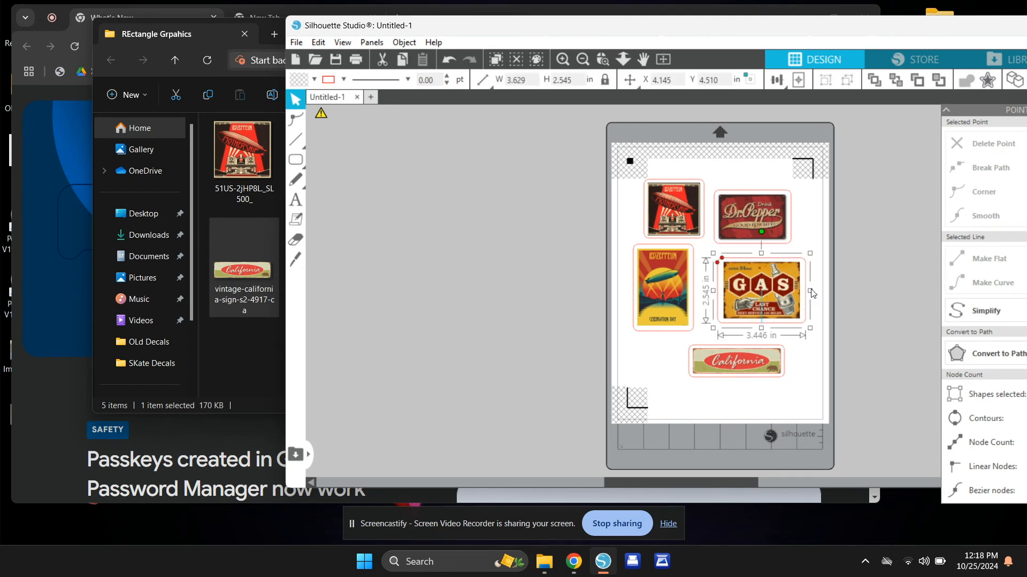
pyautogui.click(821, 235)
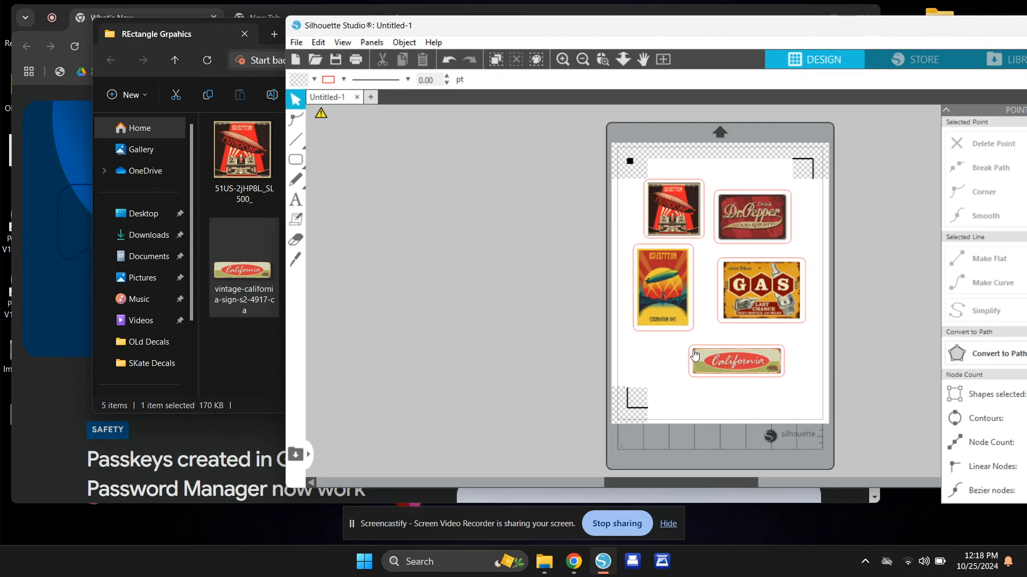
# Move the California sign with its outline below the Celebration Day poster, and duplicate both.
pyautogui.click(695, 355)
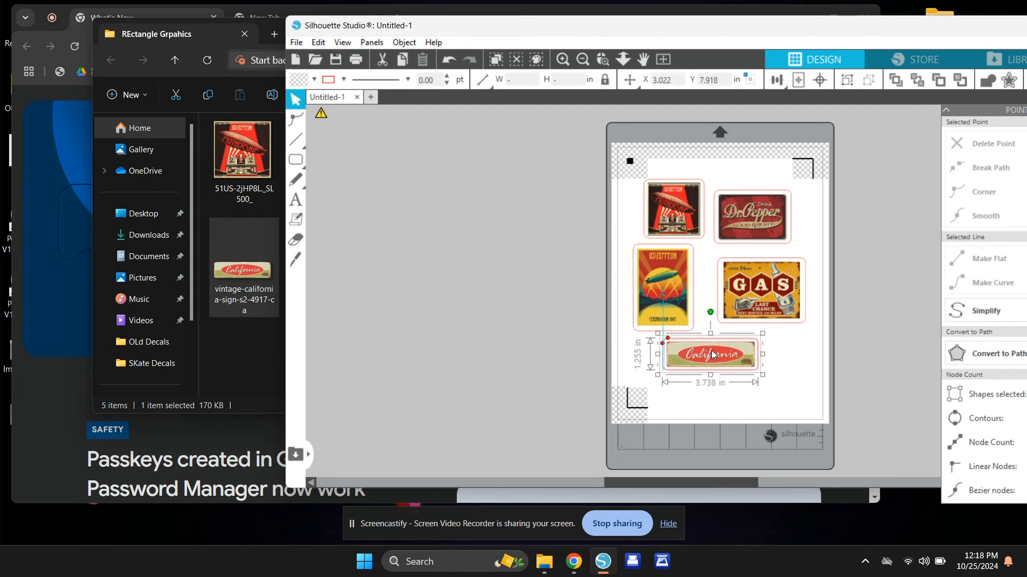
pyautogui.moveTo(712, 354); pyautogui.dragTo(683, 350)
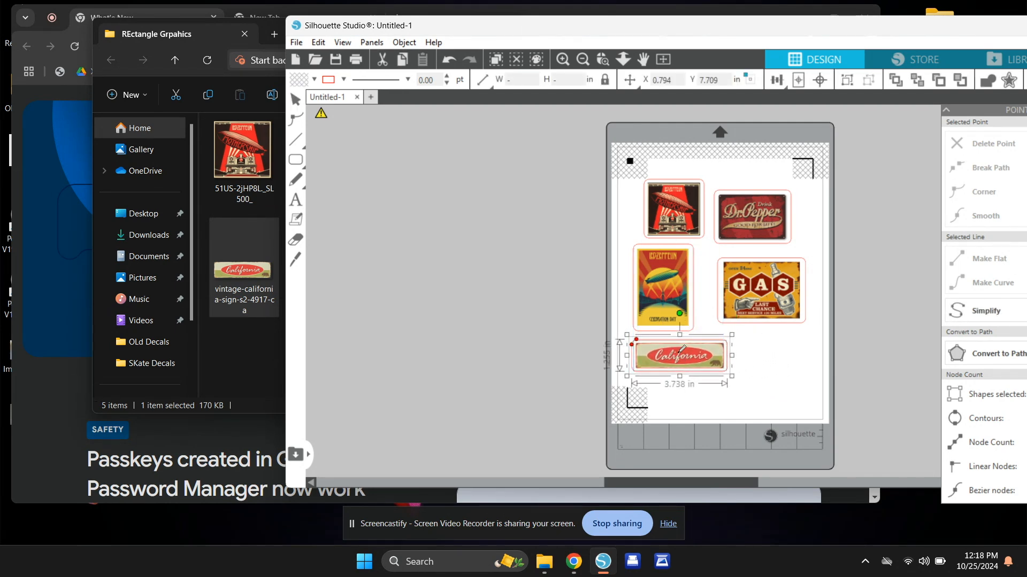
pyautogui.hotkey('ctrl', 'c')
pyautogui.hotkey('ctrl', 'v')
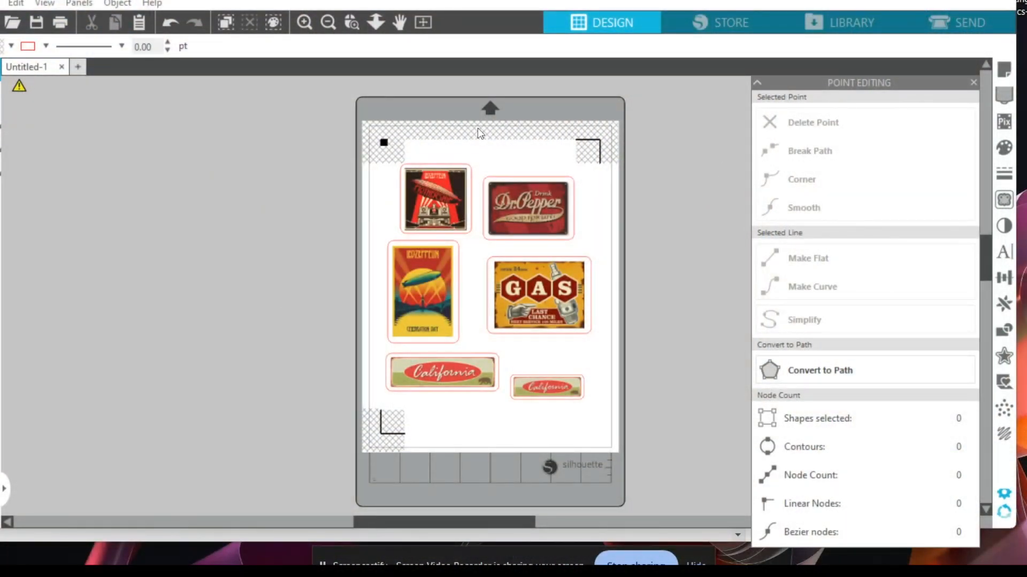
# Preview the page, cancel the print dialog that is still connecting, and print on the Hewlett-Packard HP LaserJet 700 color MFP M775.
pyautogui.click(62, 21)
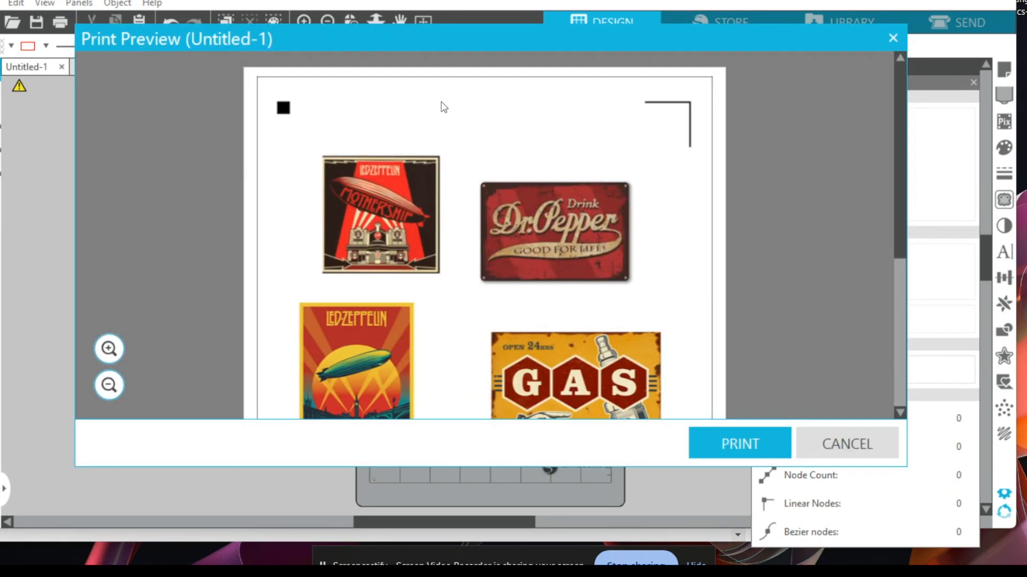
pyautogui.click(739, 442)
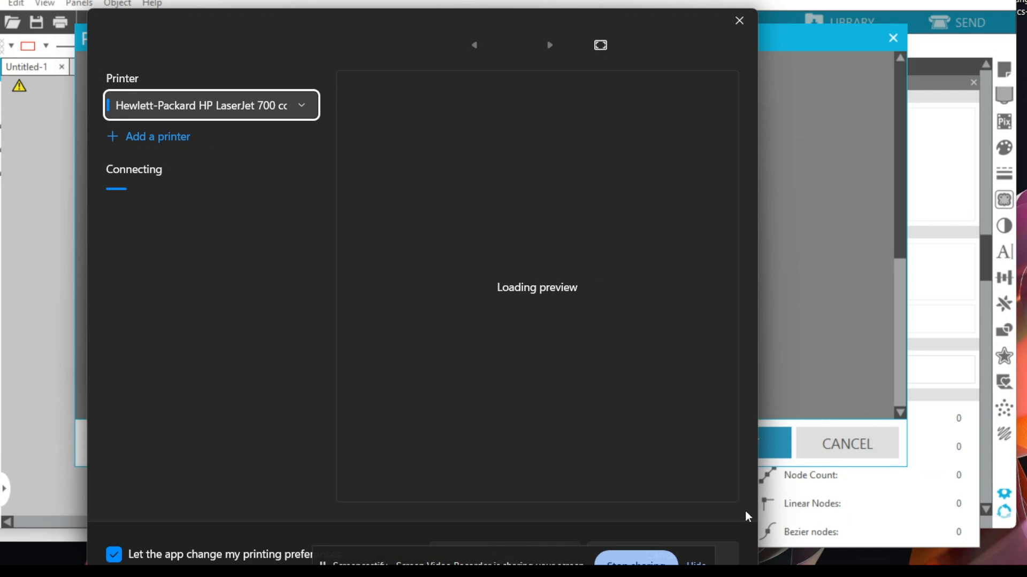
pyautogui.moveTo(527, 45); pyautogui.dragTo(533, 6)
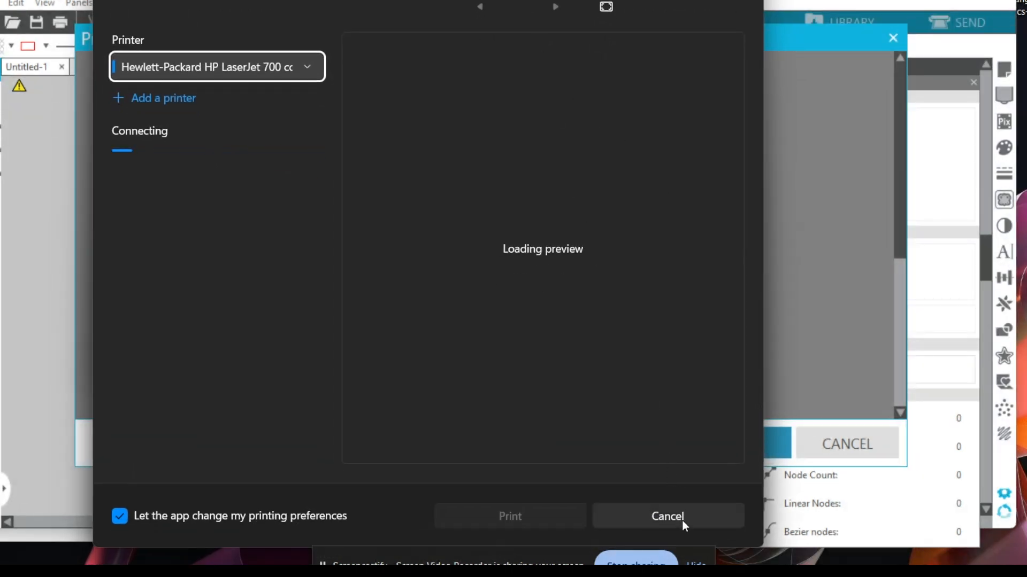
pyautogui.click(667, 518)
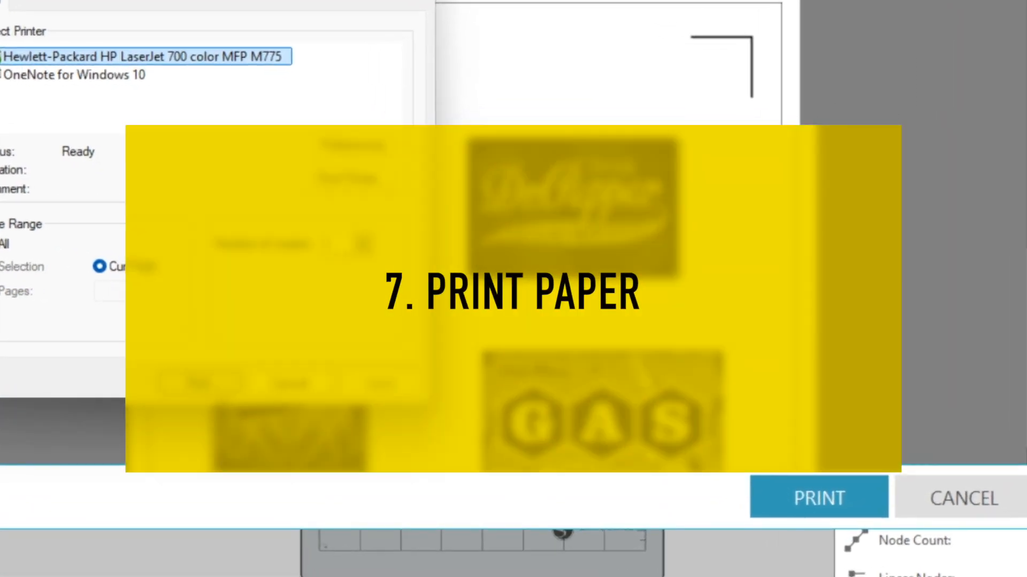
pyautogui.click(200, 384)
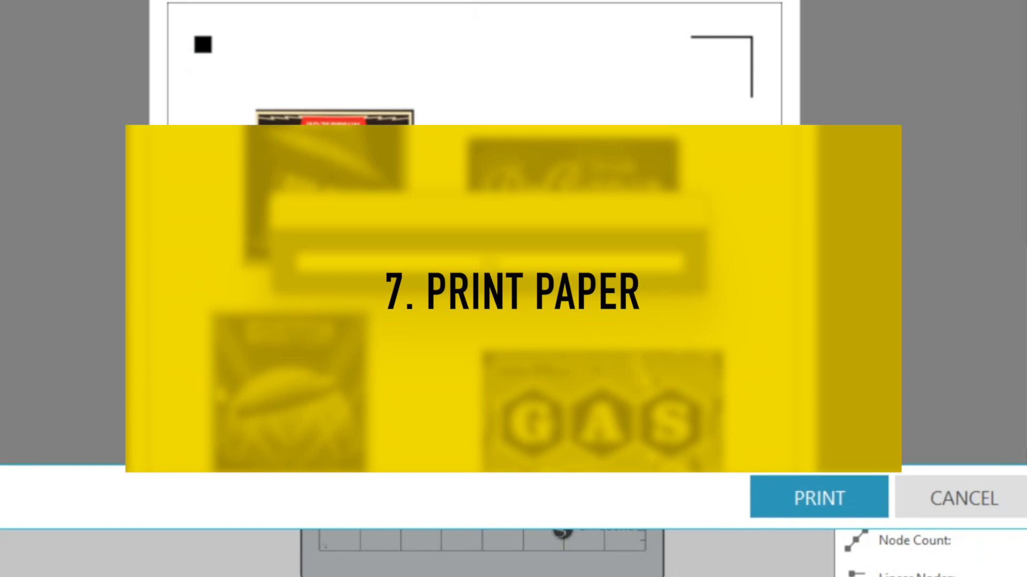